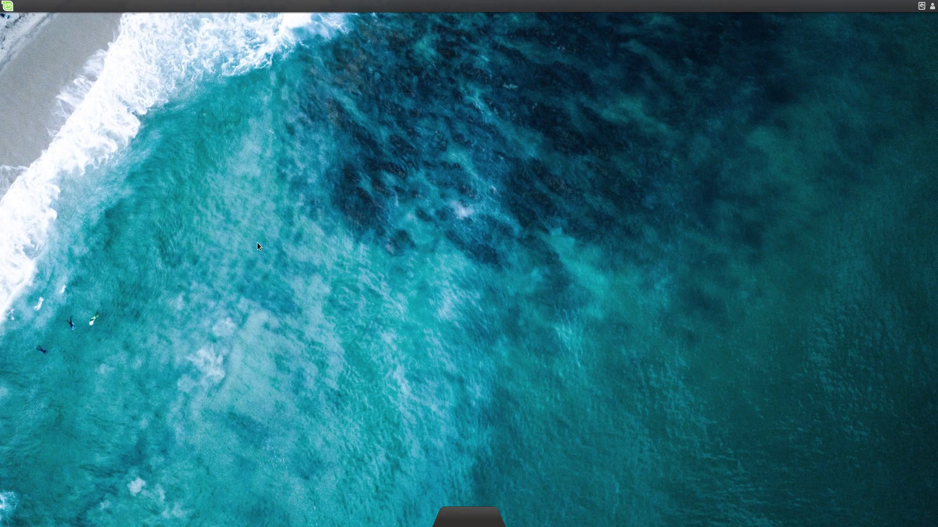
Launch DDRescue-GUI by searching for it in the Linux Mint menu
click(10, 5)
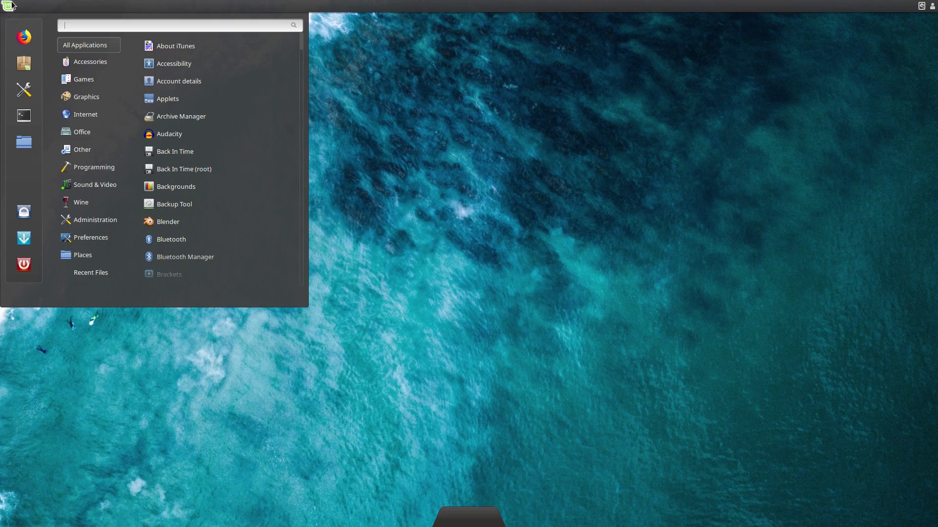
text(obs)
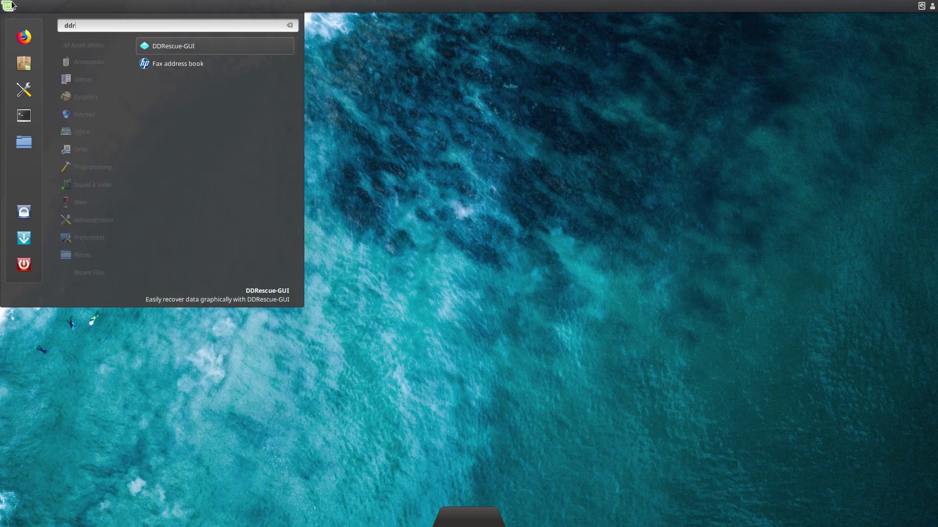
key(Return)
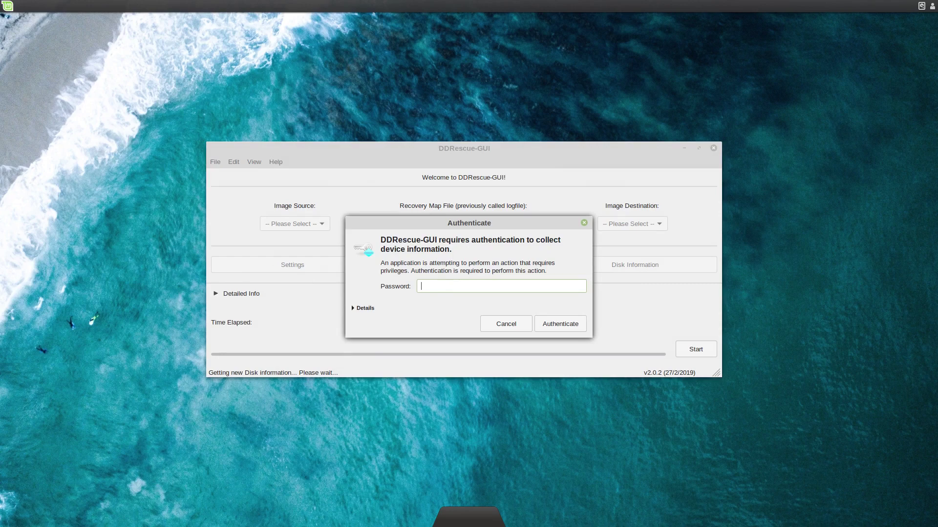
Dismiss the authentication prompt, move the main window near the top, and glance at Image Source
key(Escape)
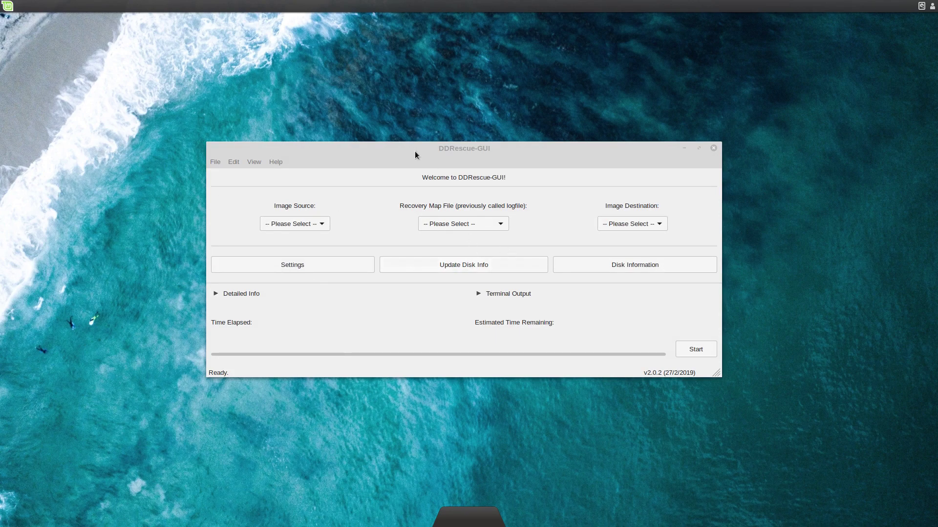
drag(415, 155, 398, 45)
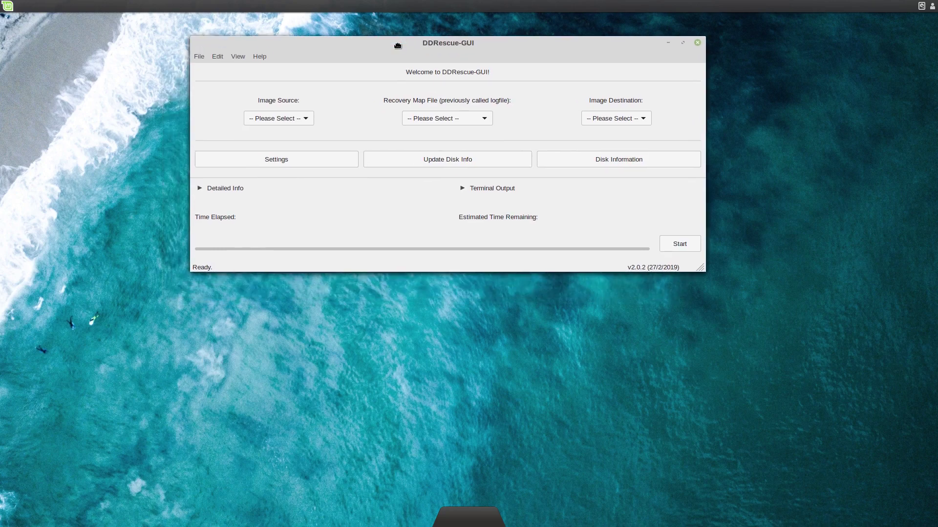
click(286, 119)
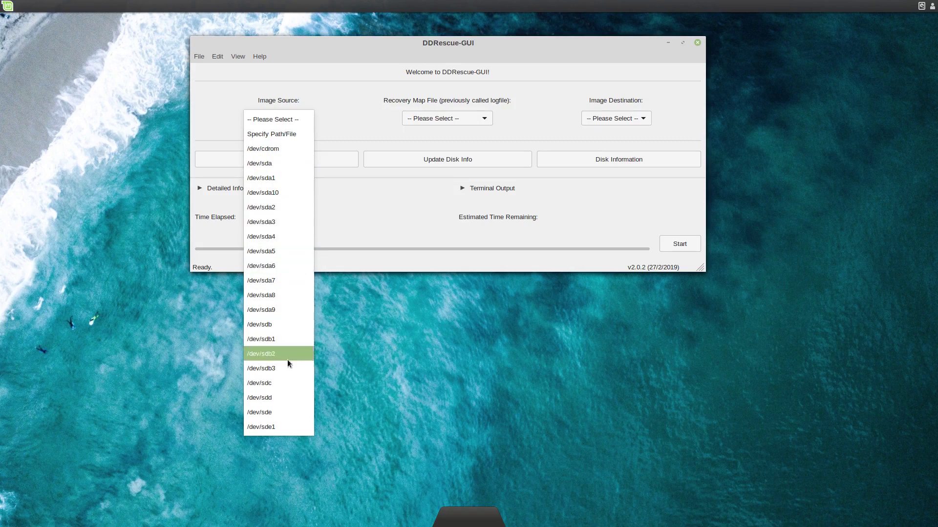
click(321, 79)
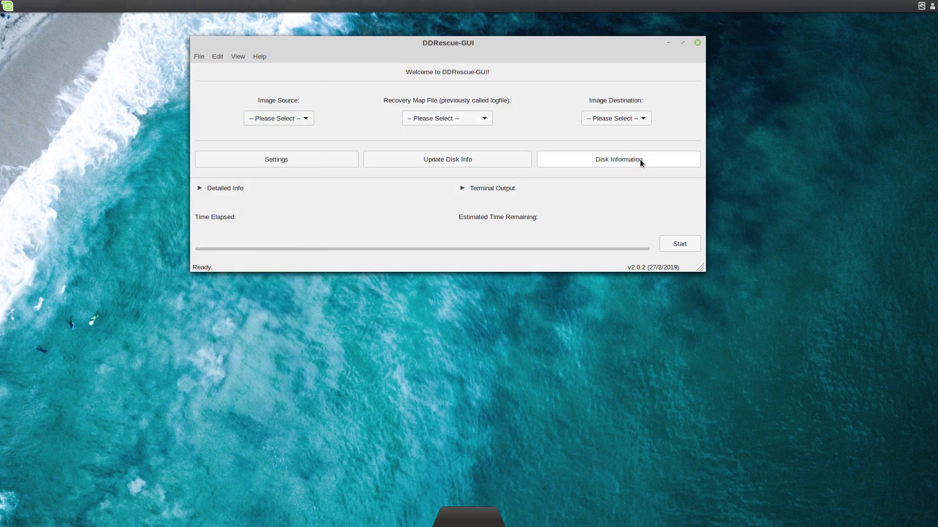
click(244, 52)
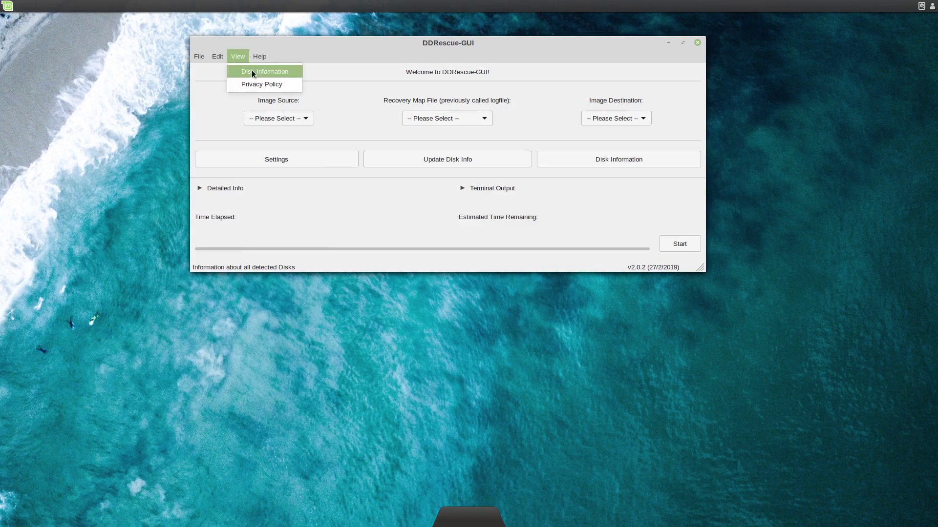
click(249, 72)
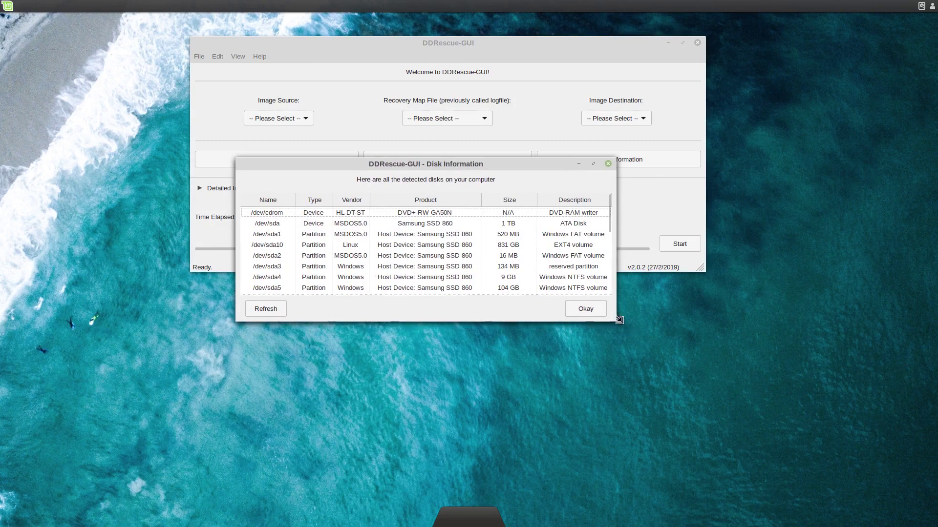
drag(616, 321, 760, 393)
scroll(528, 289, down, 3)
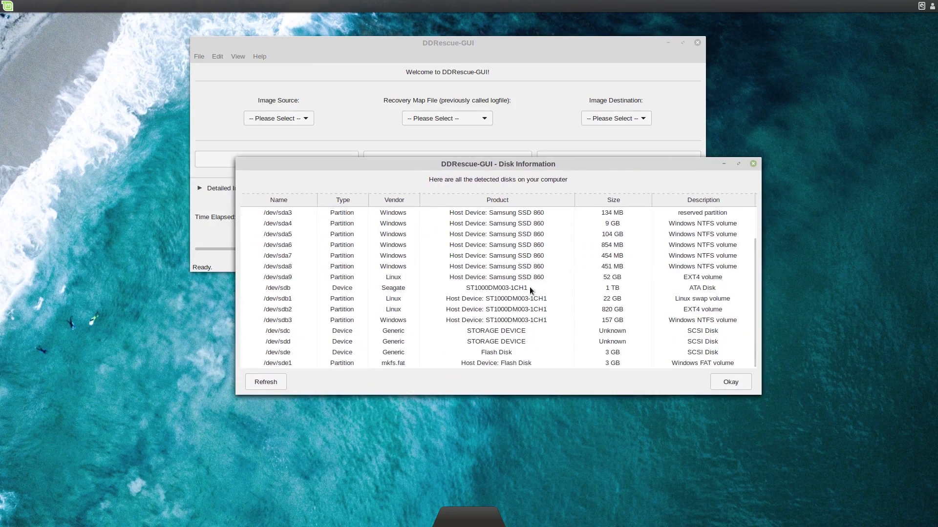
scroll(530, 290, up, 3)
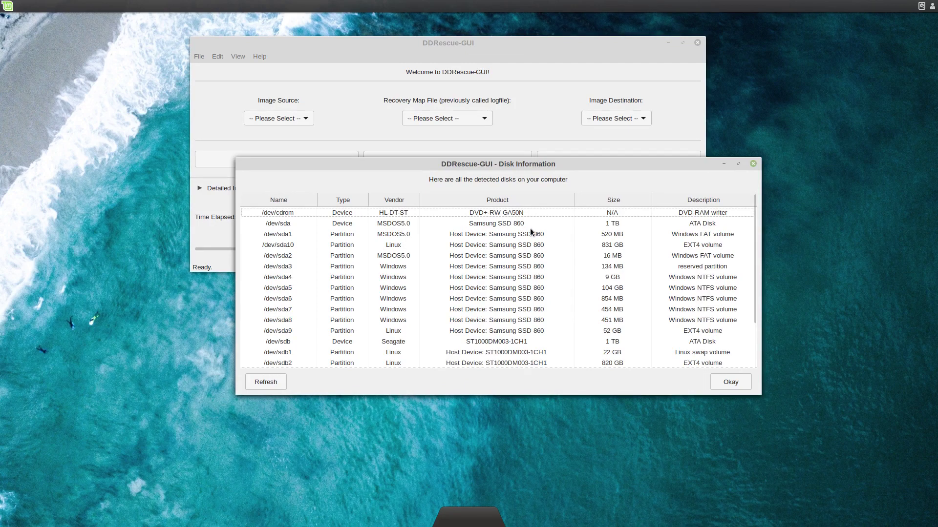
scroll(531, 231, down, 3)
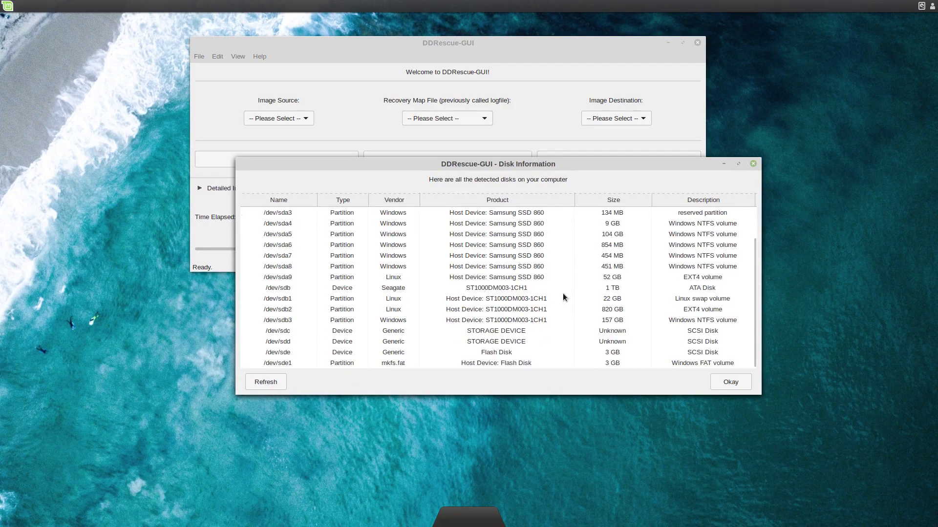
click(330, 354)
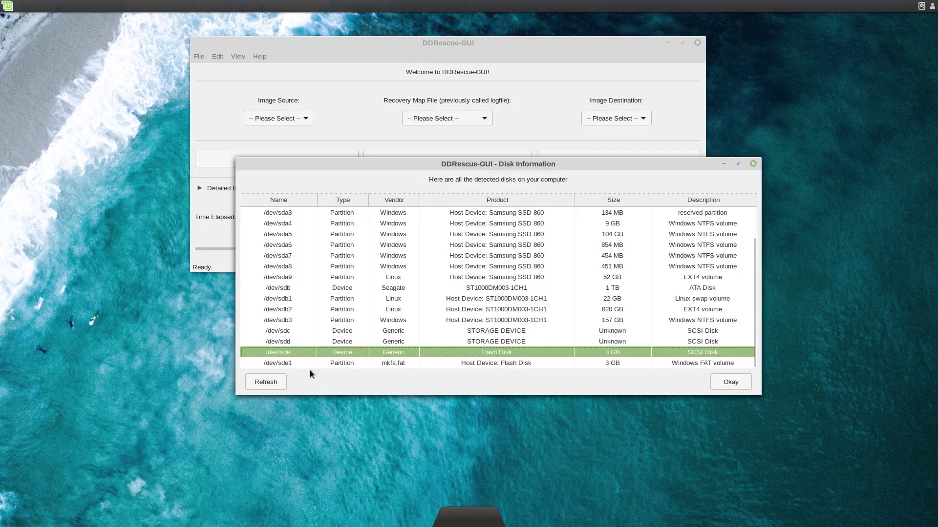
click(312, 364)
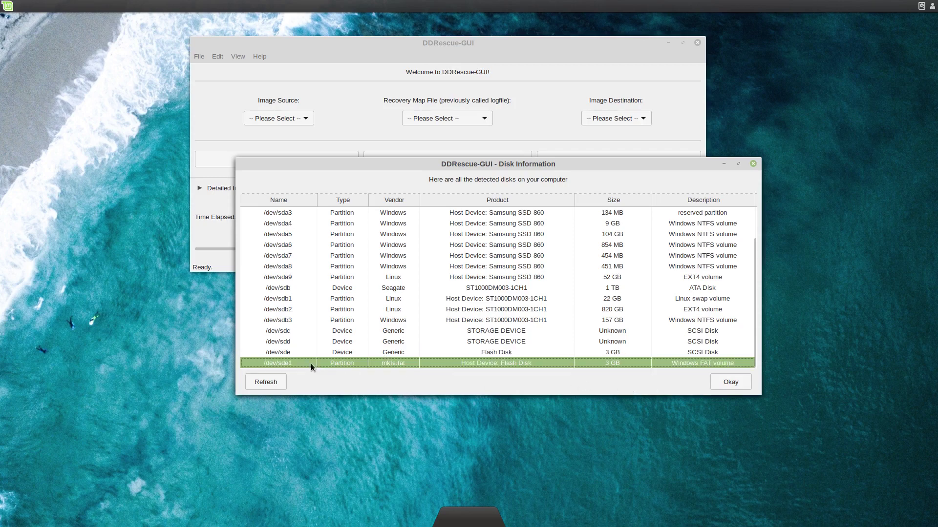
click(720, 383)
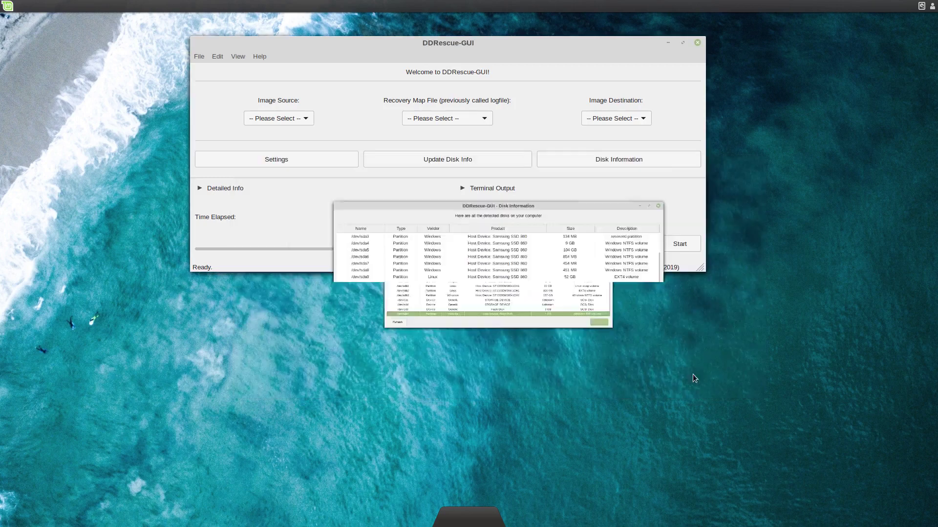
Set the image source to /dev/sde and save the recovery map file as Desktop/testlog.log
click(298, 120)
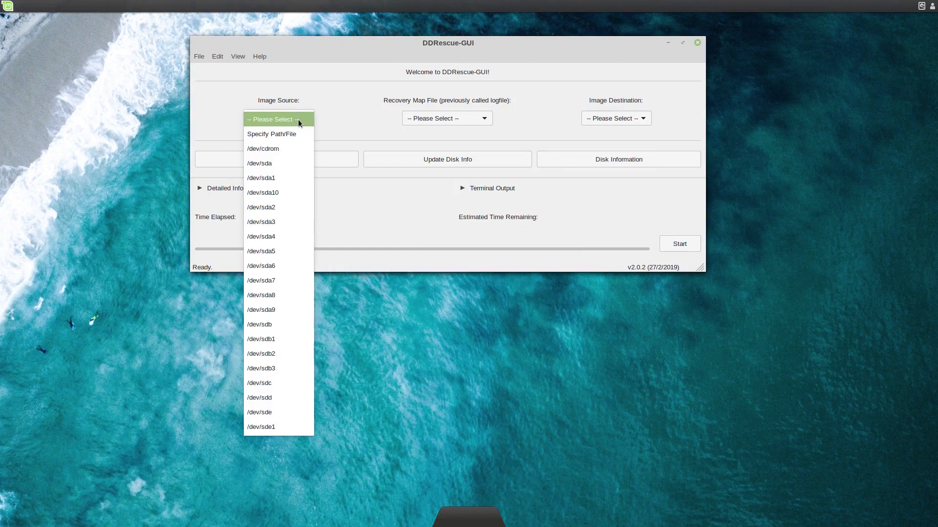
click(289, 413)
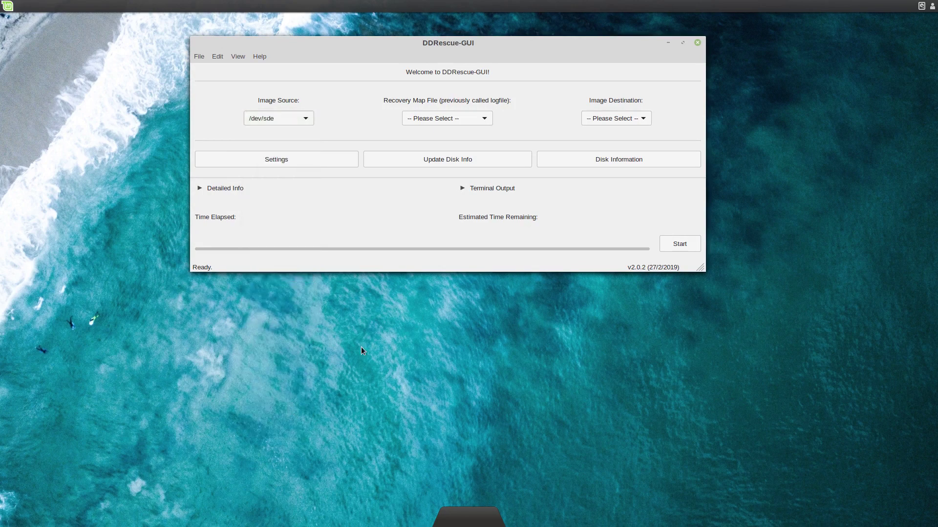
click(473, 122)
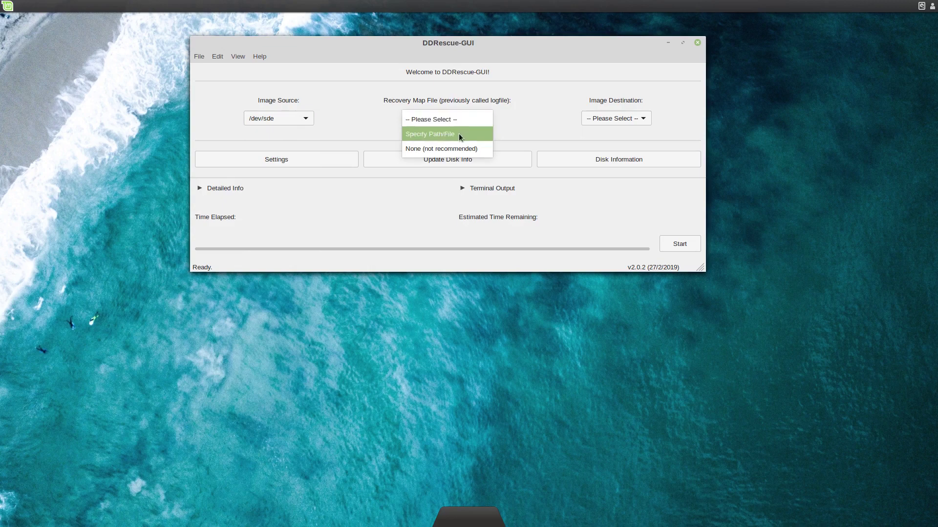
click(459, 133)
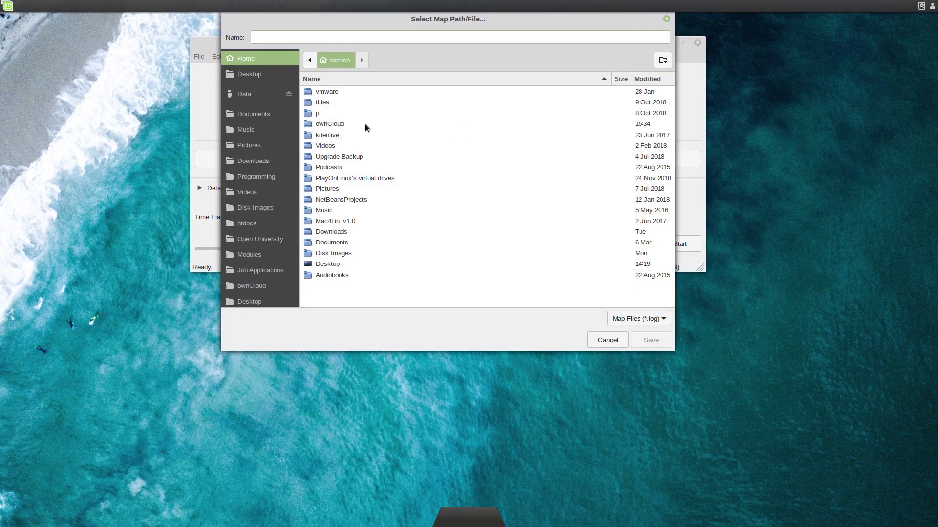
click(285, 72)
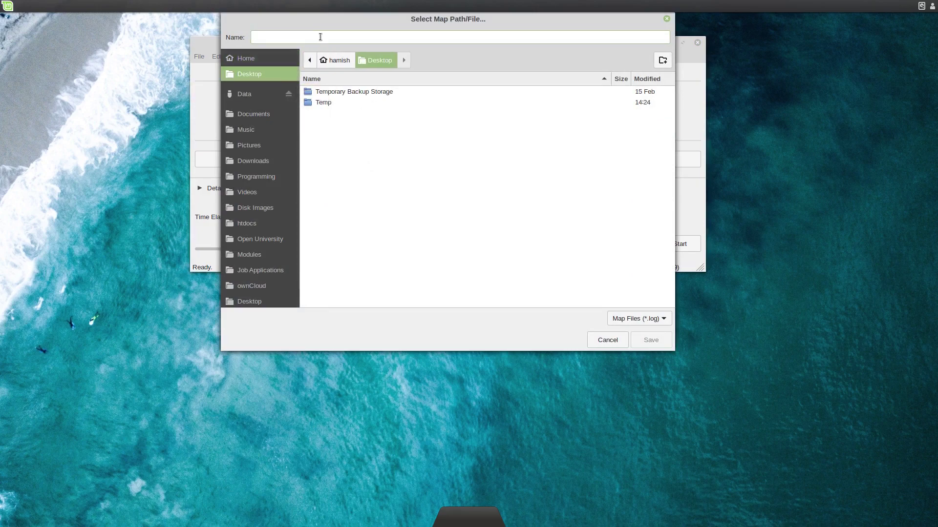
text(testlog.log)
click(662, 339)
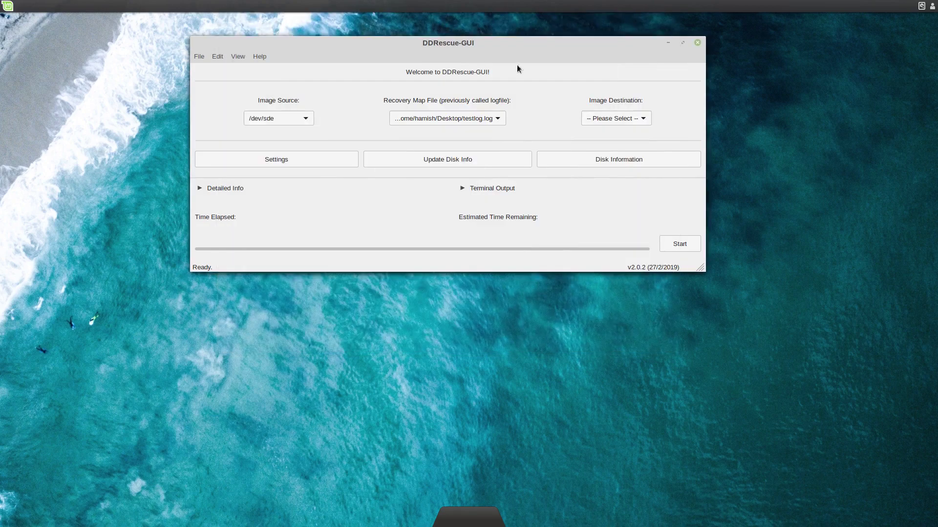
Set the image destination to the file test.img on the Desktop
click(587, 121)
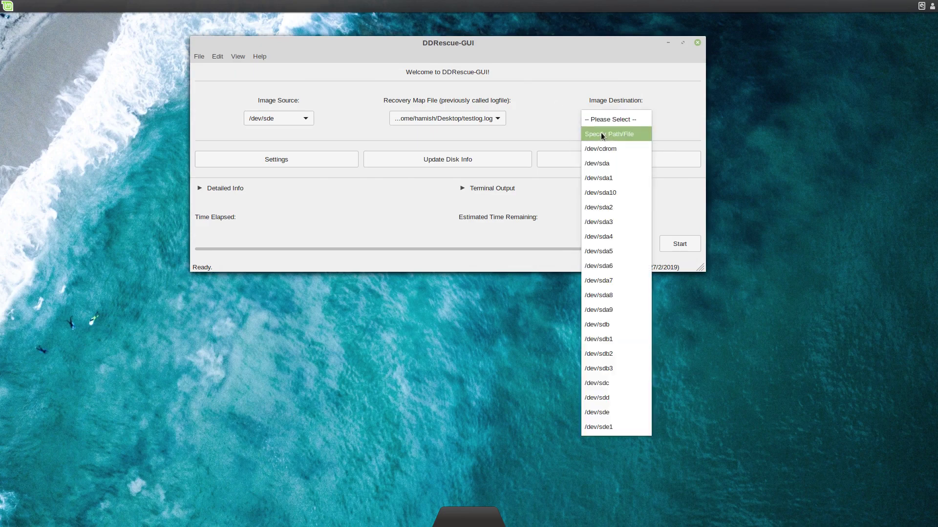
click(600, 133)
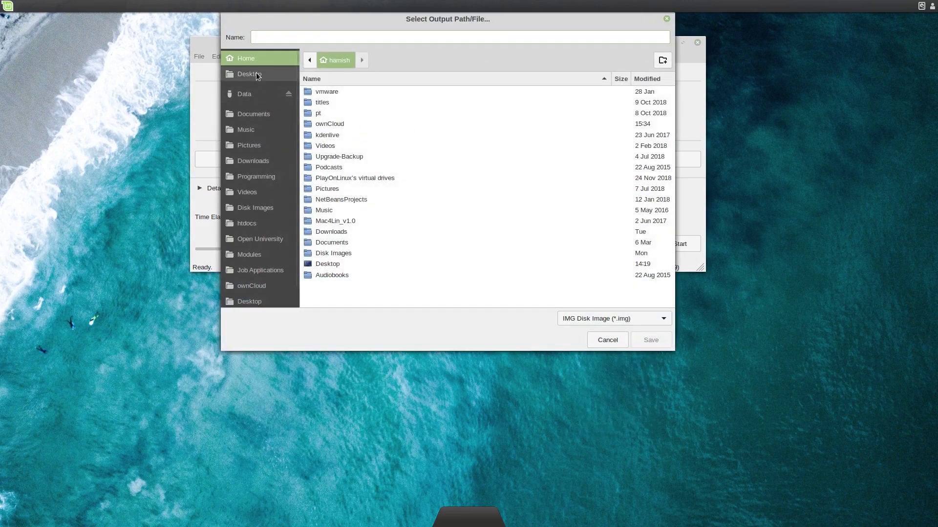
click(251, 73)
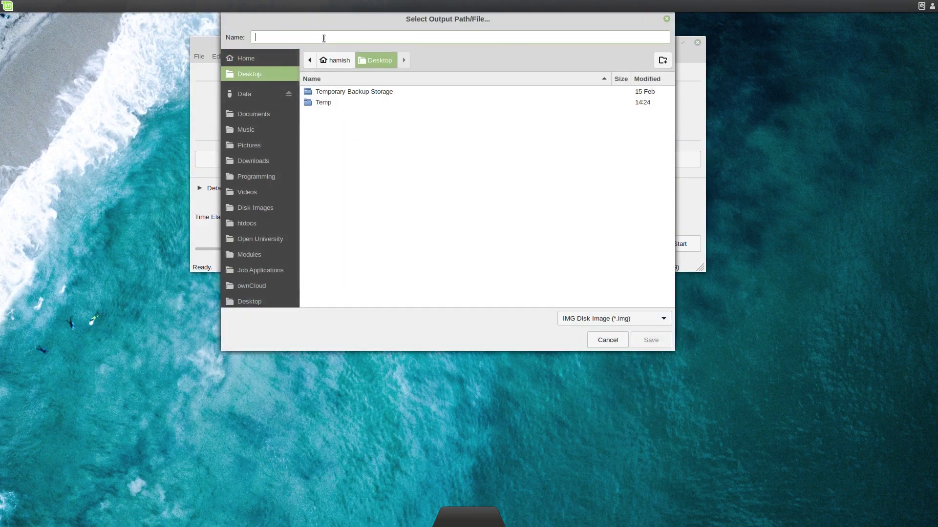
text(test.img)
click(651, 340)
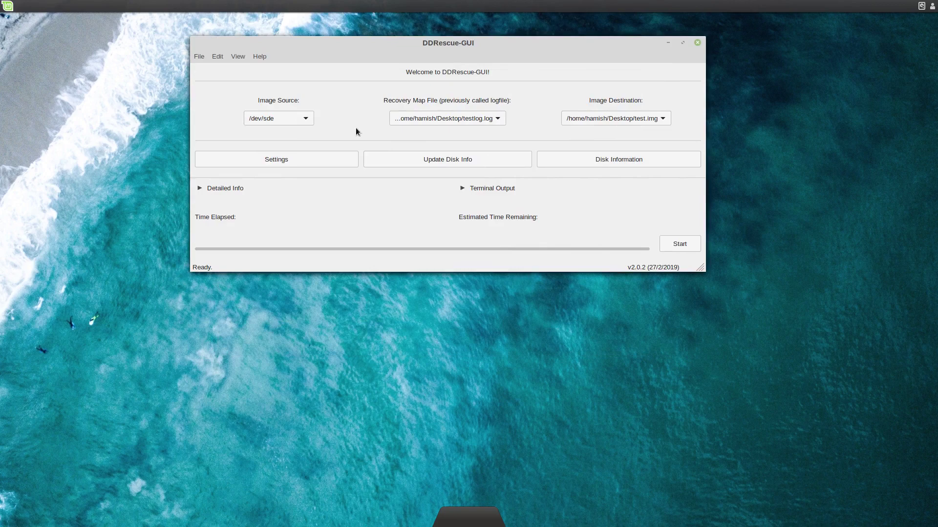
Open Settings, put the dialog left and main window right, maximizing and restoring the dialog once
click(332, 161)
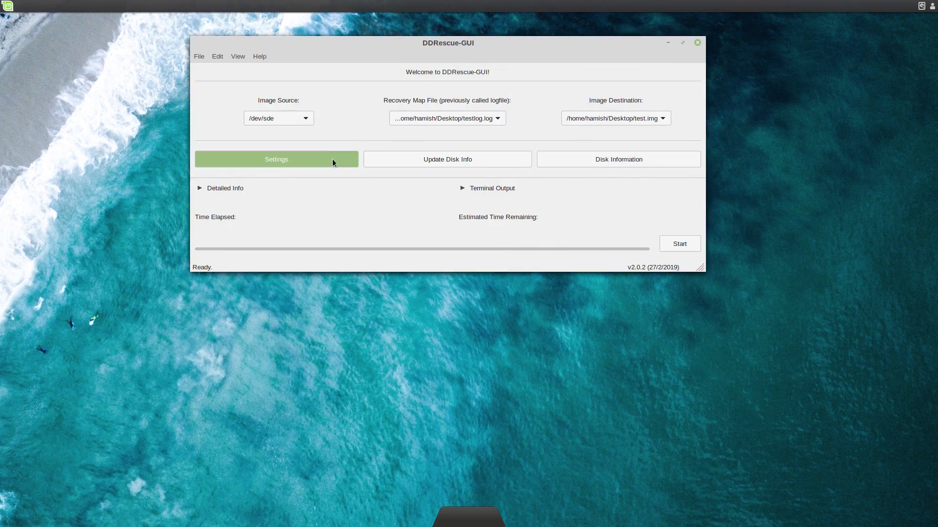
drag(415, 103, 171, 114)
drag(499, 49, 678, 47)
click(278, 110)
double_click(278, 110)
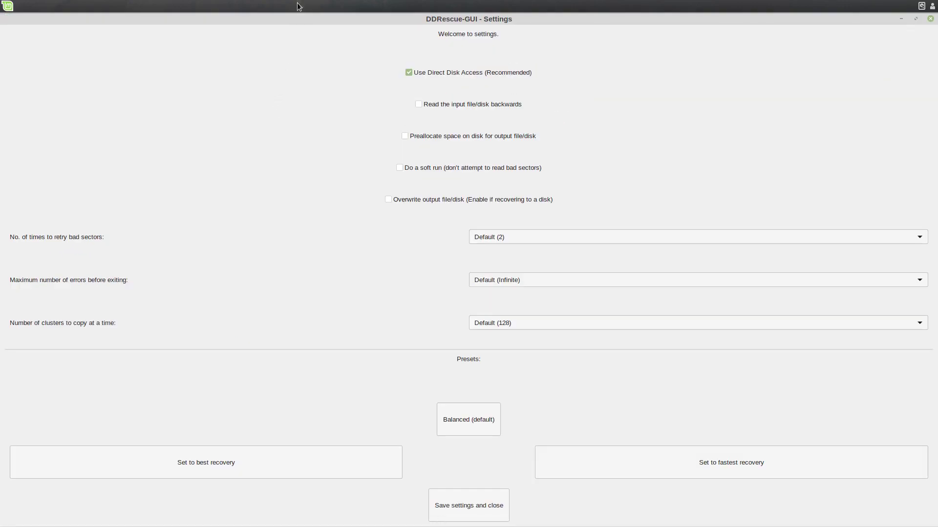
double_click(303, 22)
drag(223, 94, 221, 53)
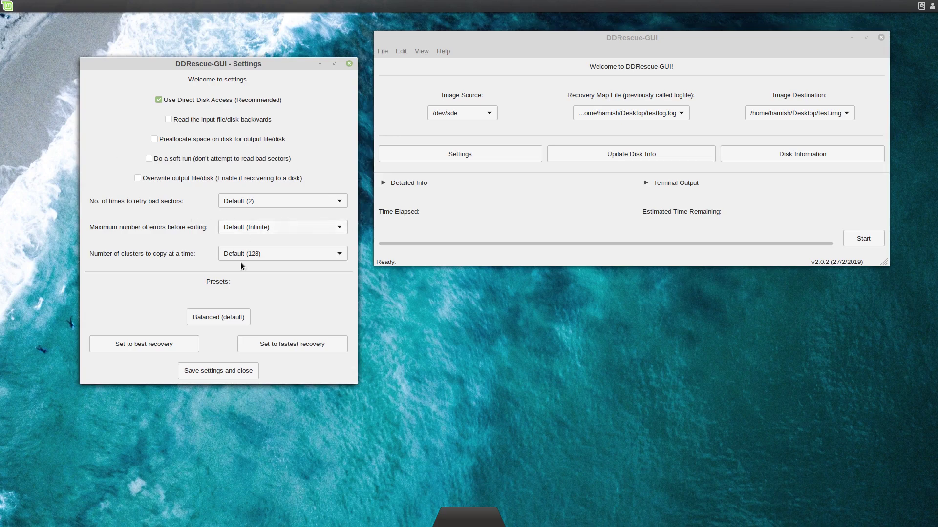
click(285, 201)
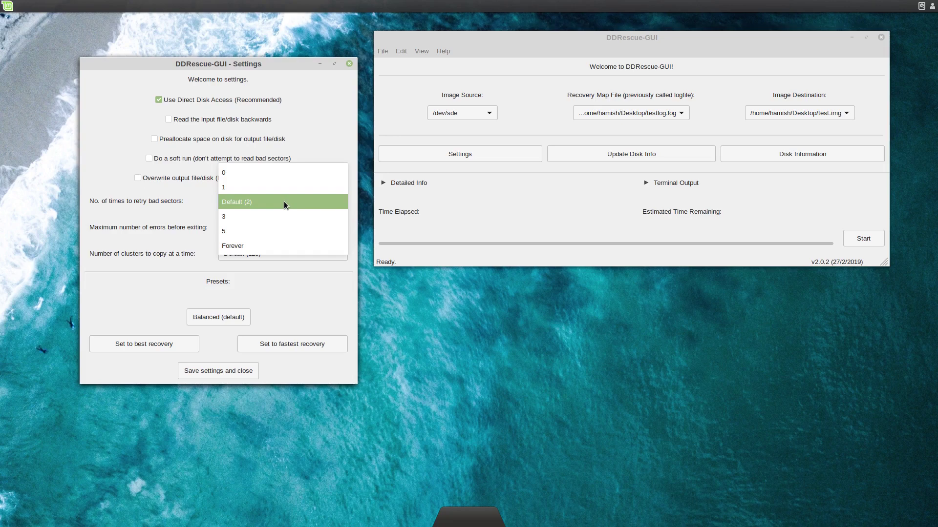
click(236, 207)
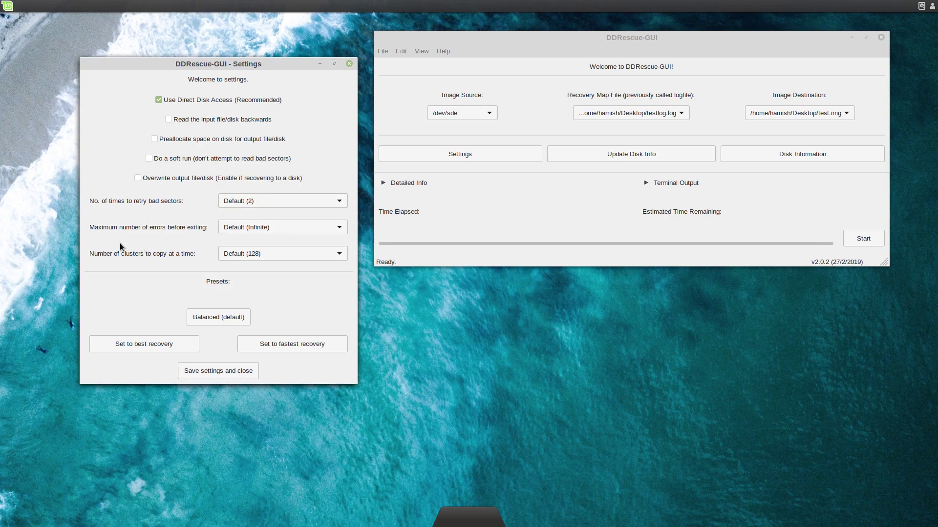
click(272, 230)
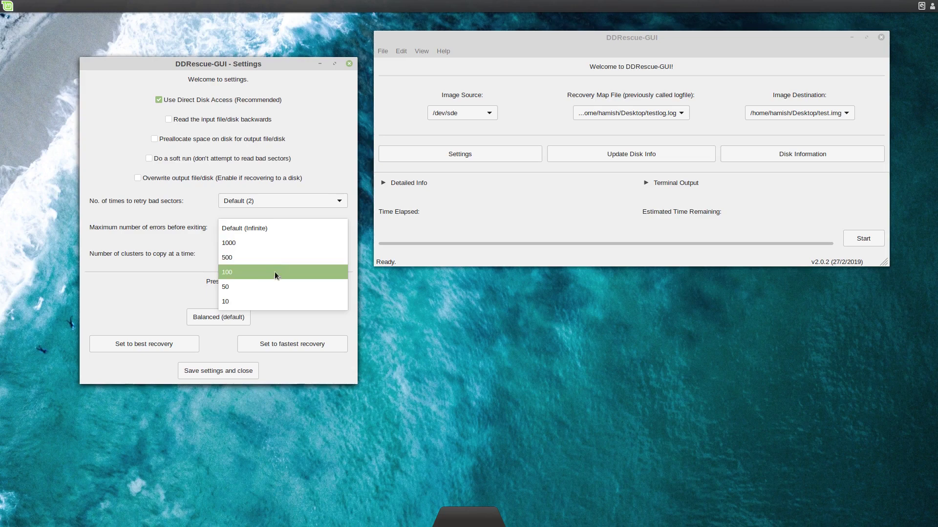
click(237, 233)
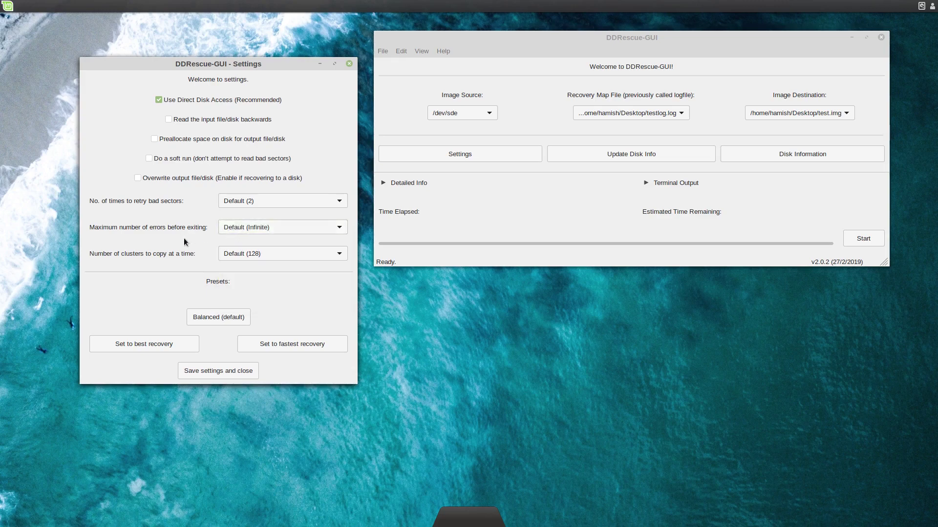
click(240, 259)
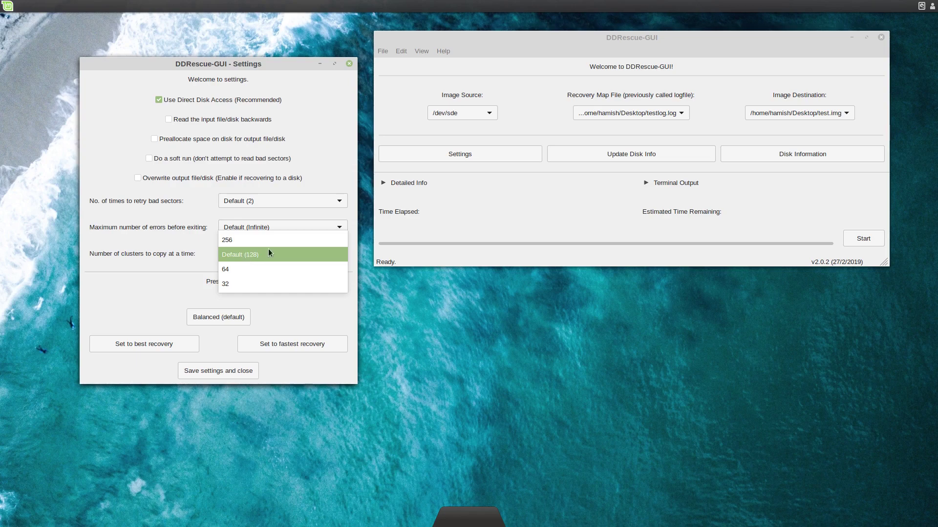
click(260, 254)
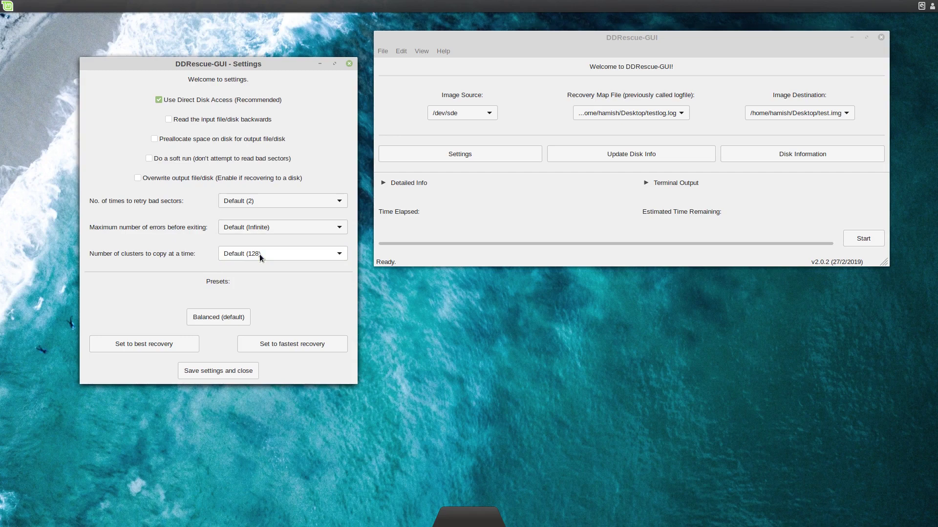
scroll(259, 253, down, 1)
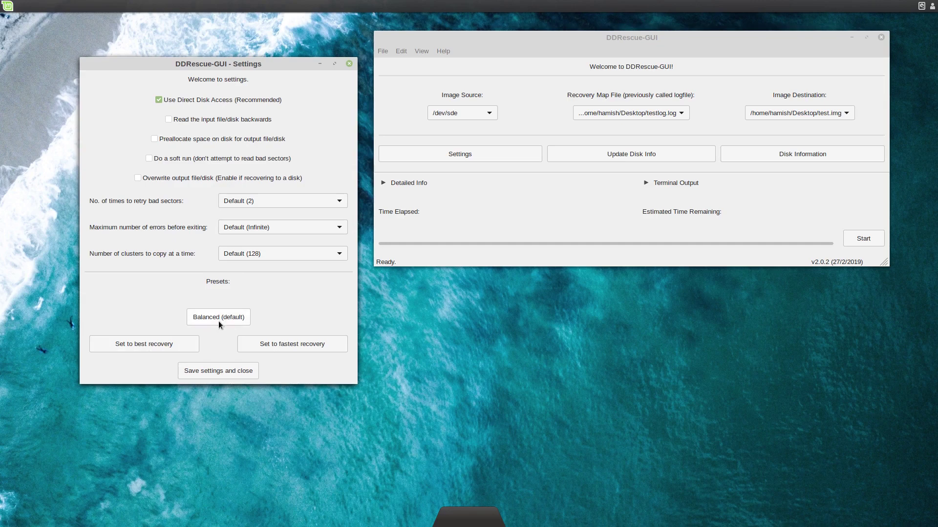
click(148, 339)
Try the Balanced and Fastest presets, leaving retries at 0 and clusters at 256
click(209, 313)
click(280, 344)
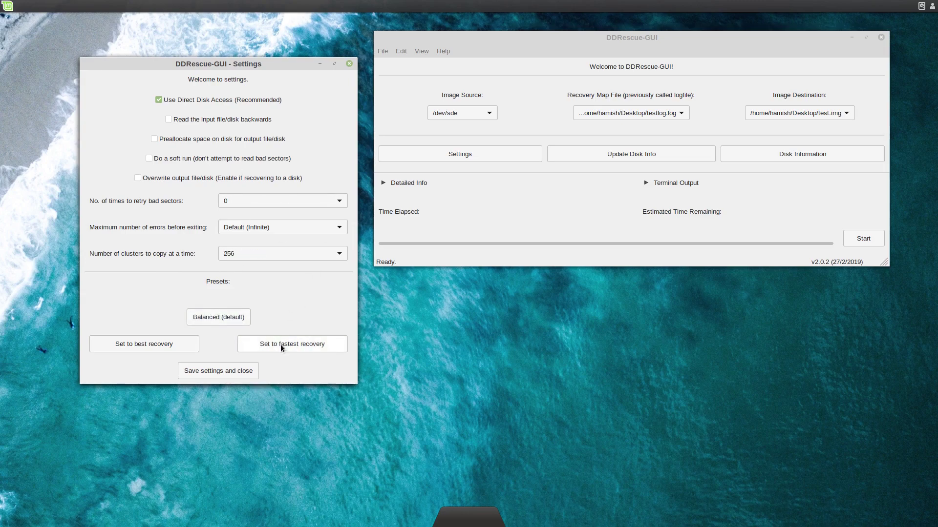
click(266, 203)
click(254, 202)
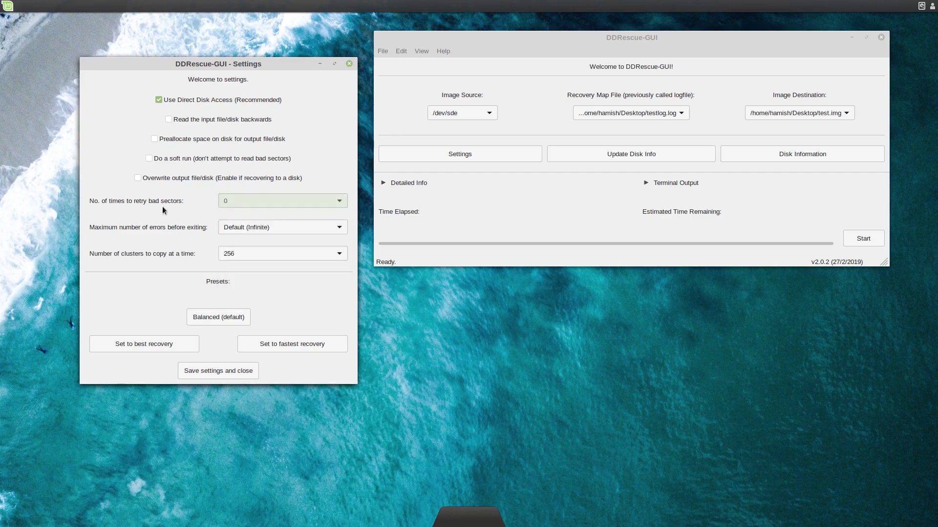
click(240, 256)
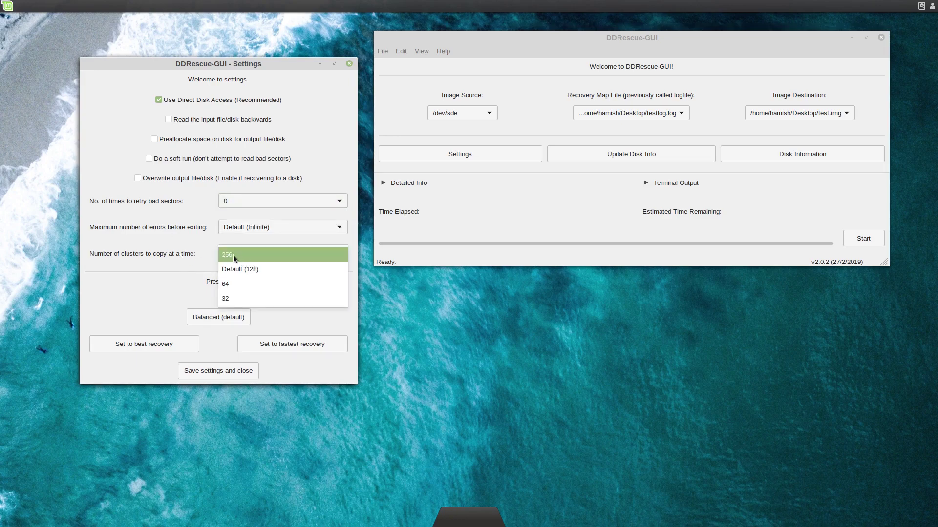
click(233, 254)
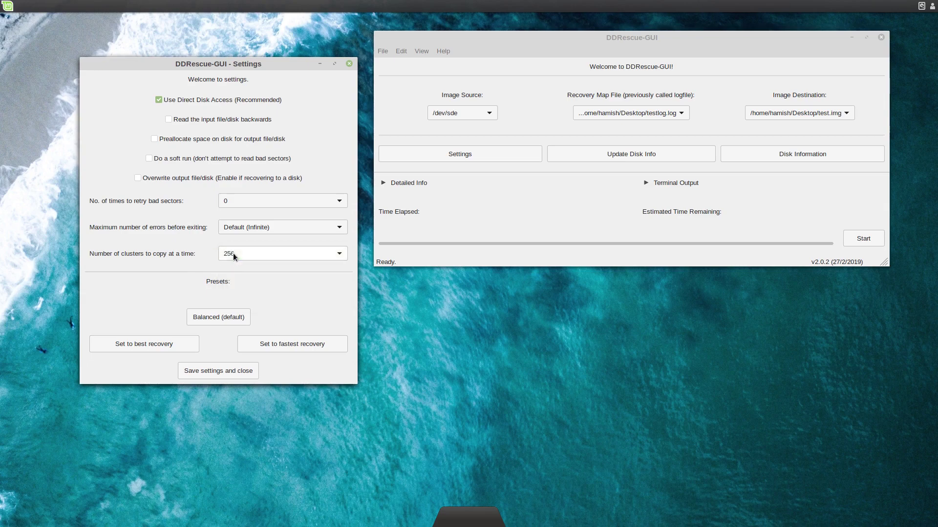
Restore the Balanced defaults (2 retries, 128 clusters), save the settings, and move the window left
click(230, 318)
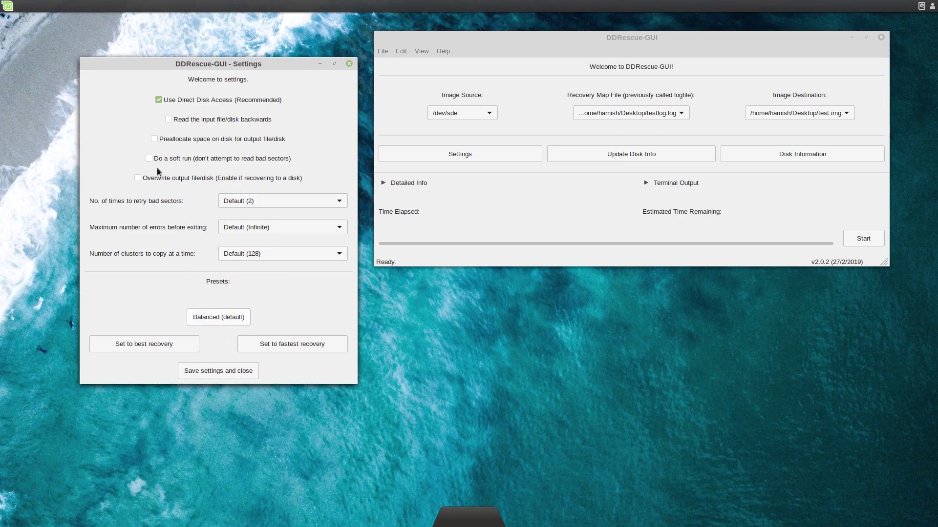
click(184, 370)
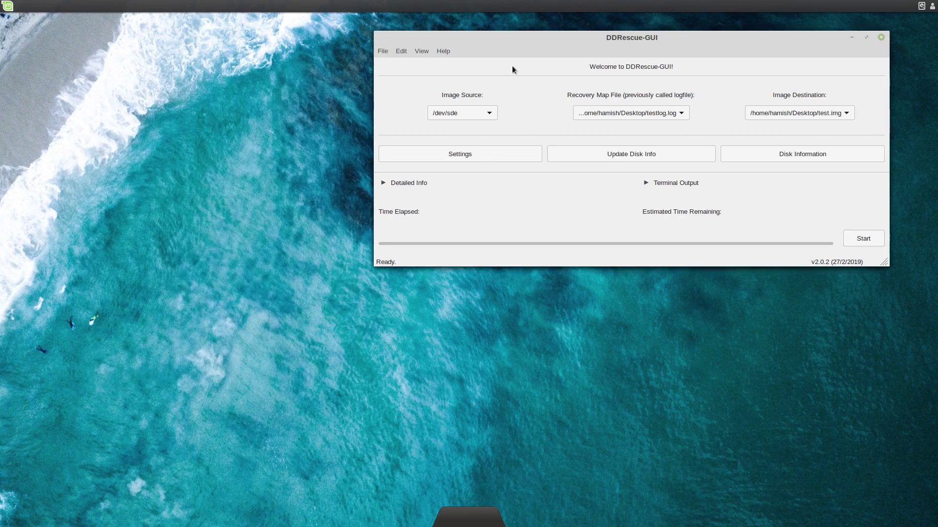
drag(509, 33, 304, 39)
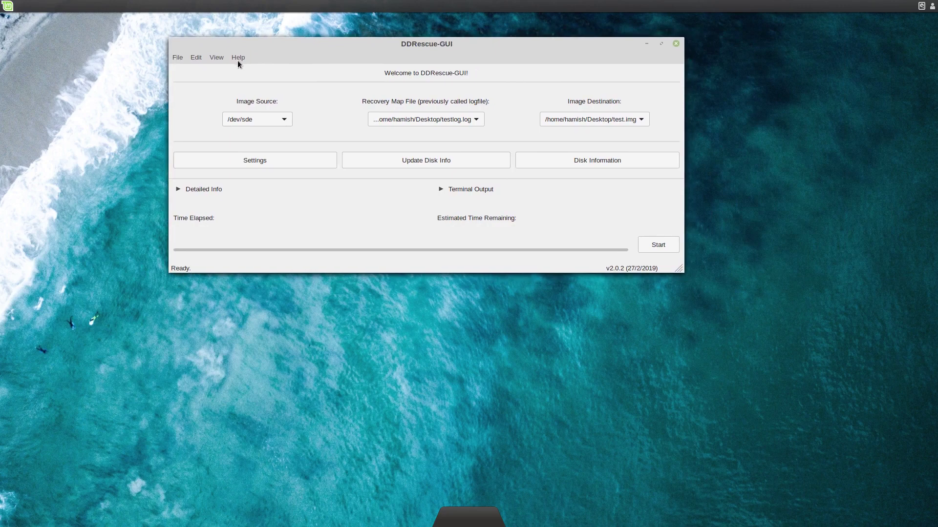
View the About information from the Help menu and close it
click(237, 58)
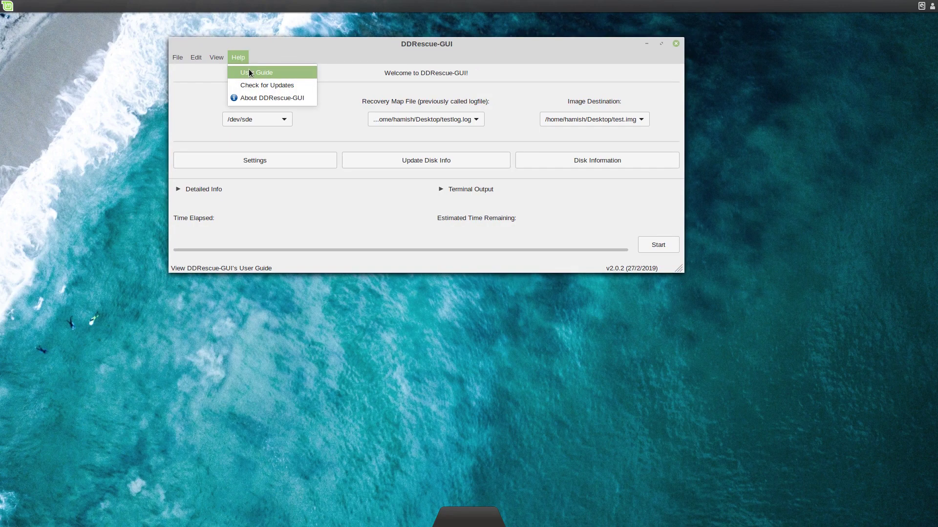
click(264, 100)
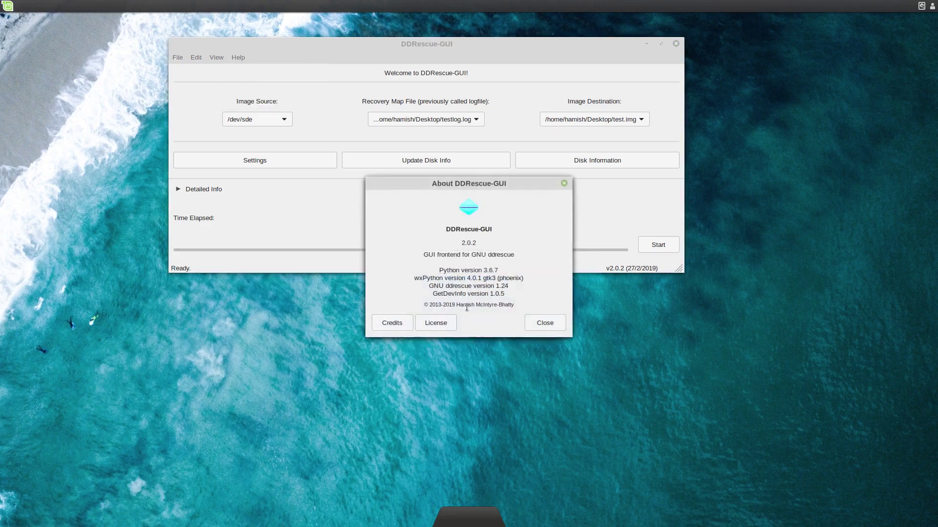
click(545, 324)
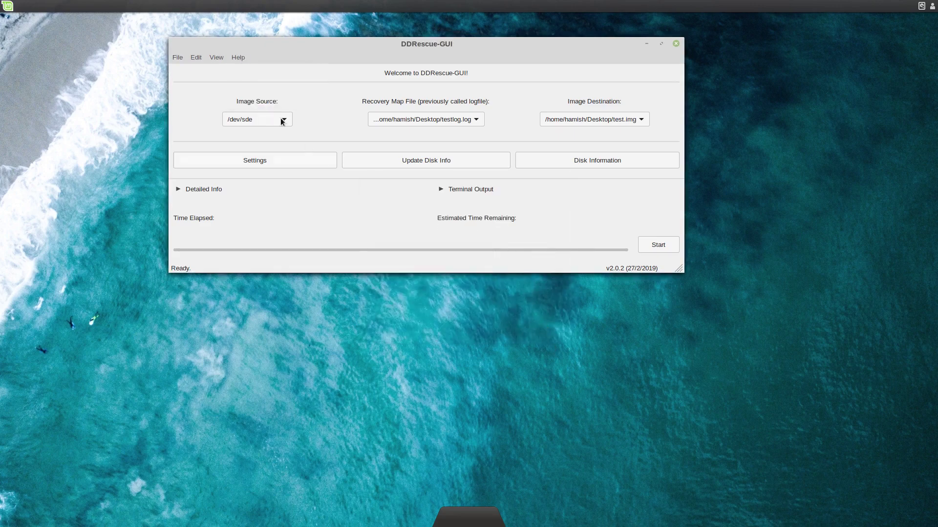
click(238, 59)
click(359, 193)
Expand the Detailed Info table and Terminal Output pane, nudging the window slightly up
click(209, 190)
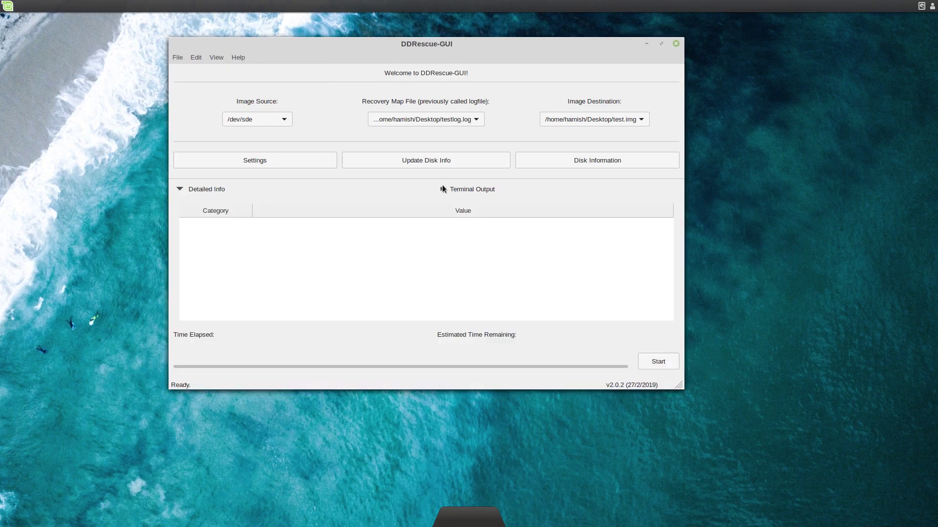
click(459, 193)
drag(414, 50, 429, 46)
Start imaging /dev/sde to test.img, collapse both panes, then re-expand Detailed Info only
click(671, 358)
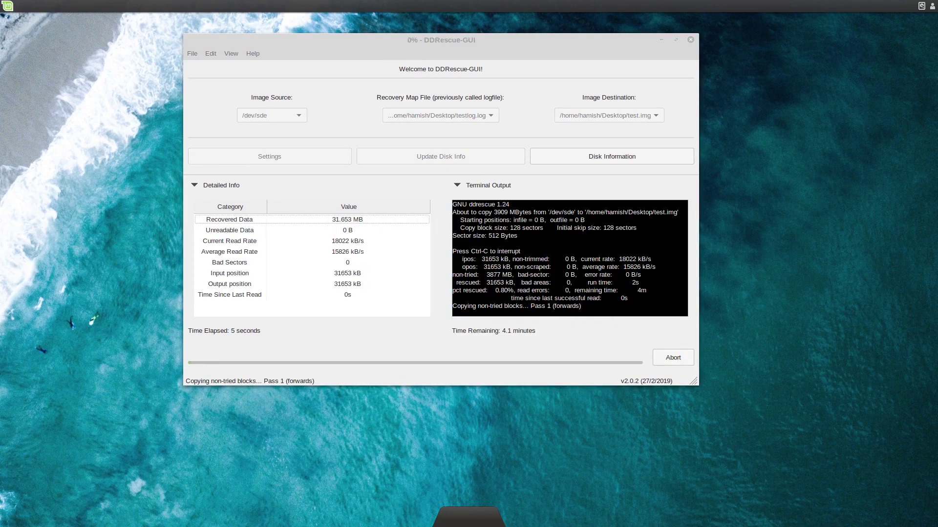
click(342, 88)
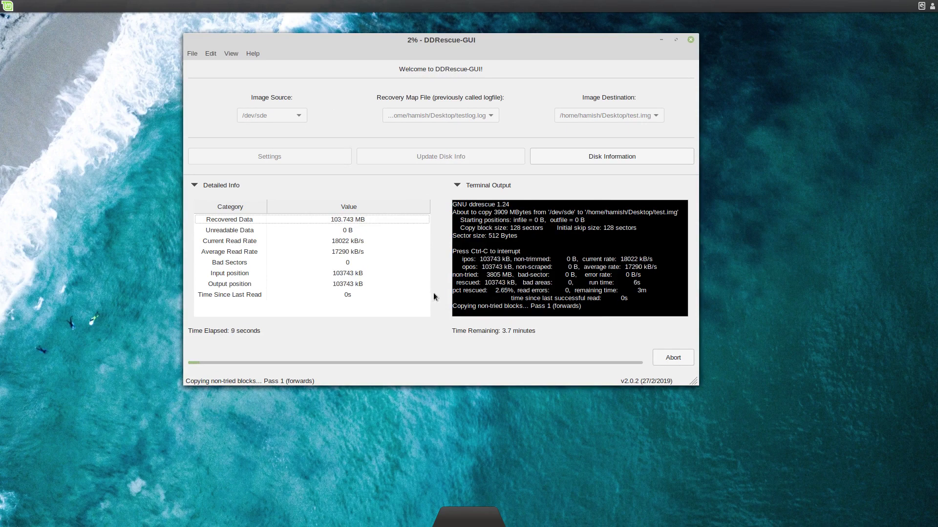
click(209, 188)
click(486, 186)
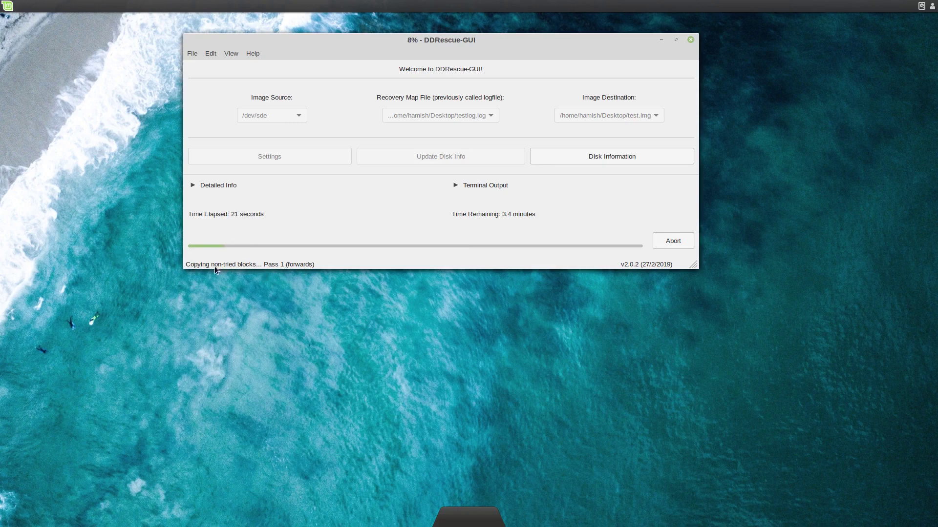
click(202, 186)
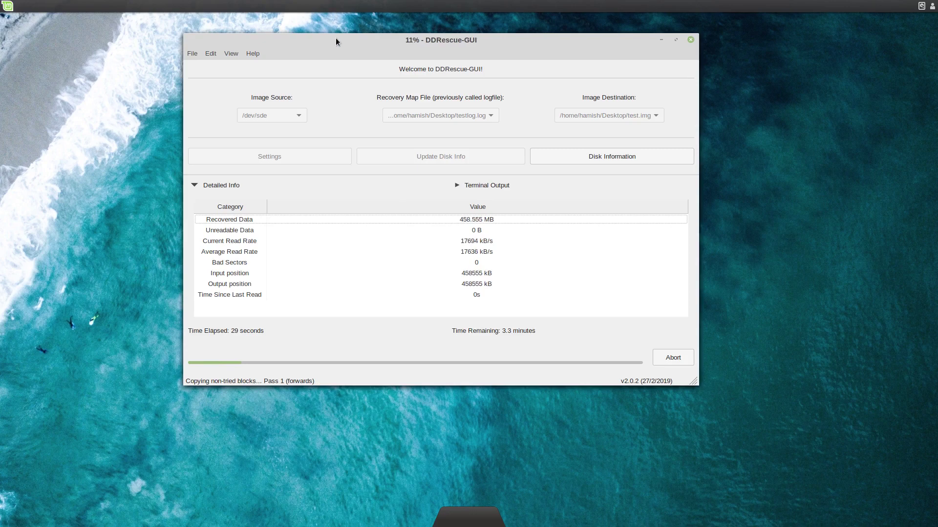
drag(335, 38, 311, 33)
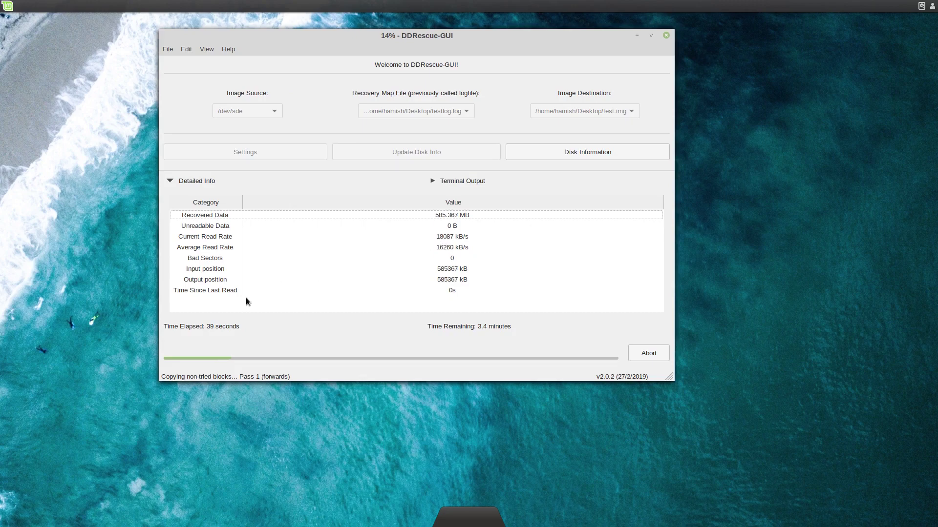
Select the Time Since Last Read, Current Read Rate and Recovered Data rows, then show Terminal Output
click(445, 292)
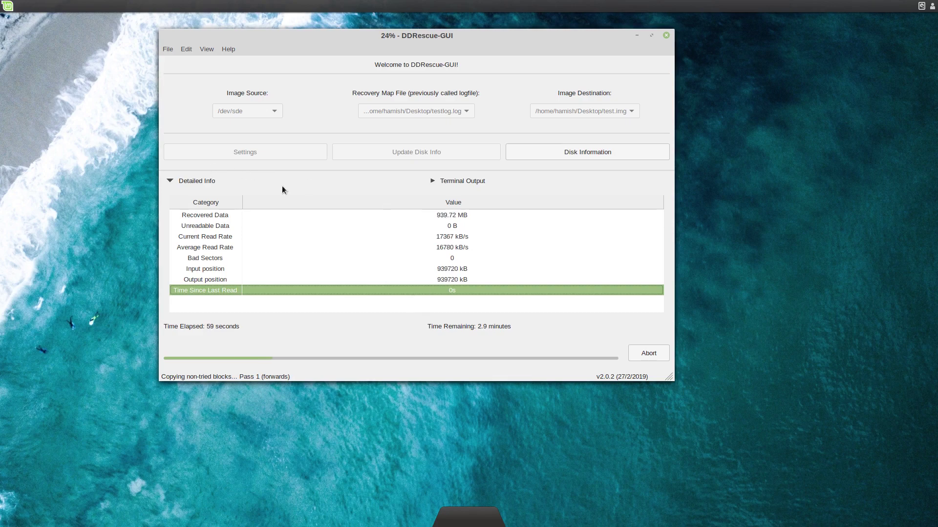
click(390, 237)
click(389, 213)
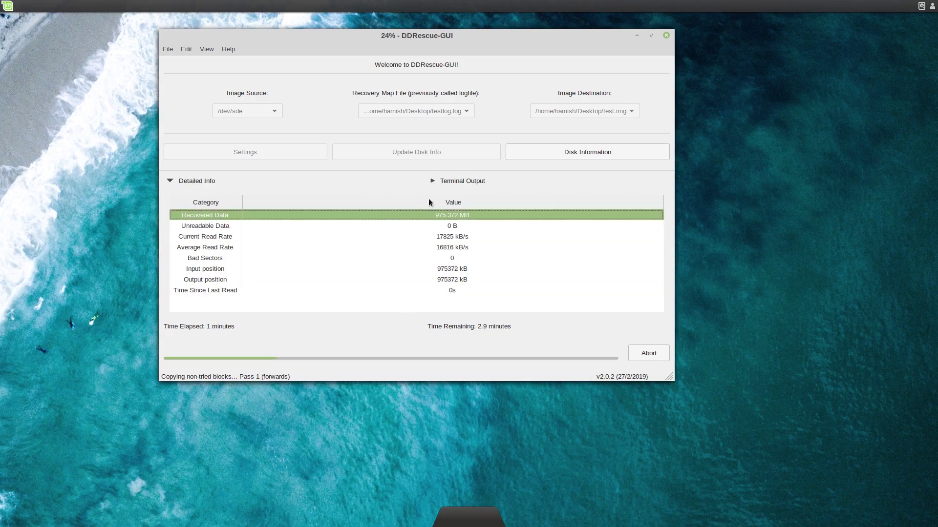
click(464, 181)
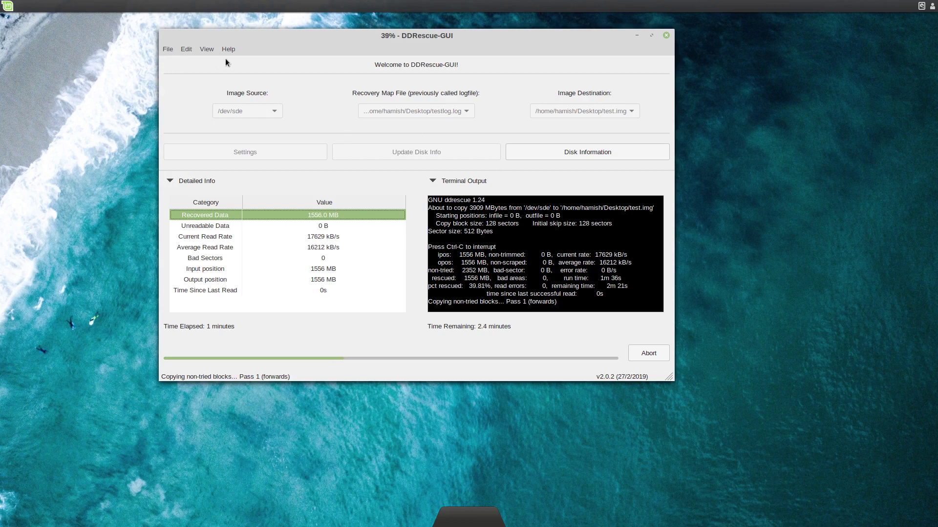
Run Check for Updates from the Help menu and dismiss the latest-version status message
click(211, 51)
mouse_move(190, 50)
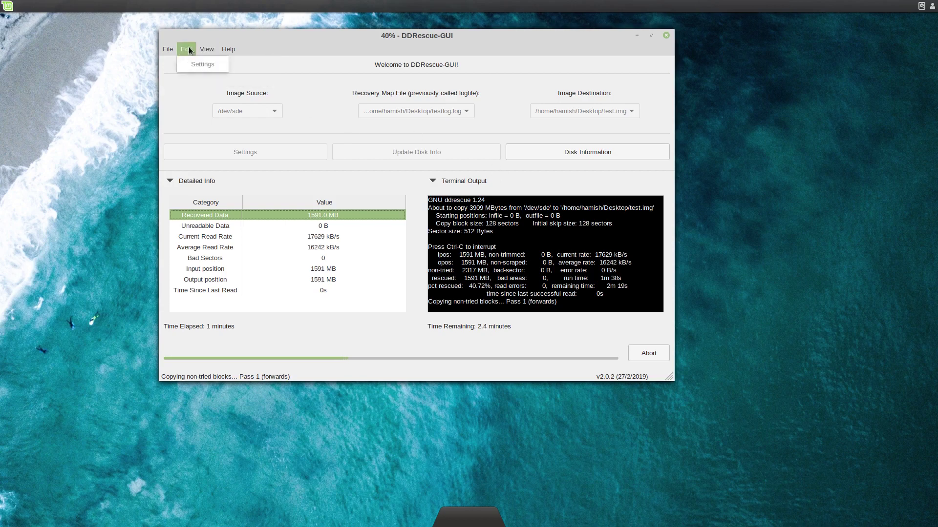
mouse_move(228, 49)
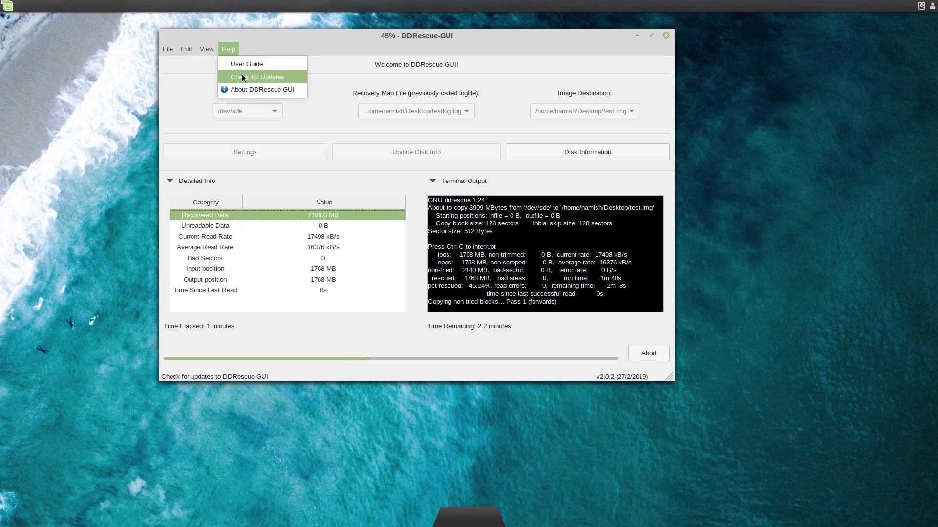
click(243, 75)
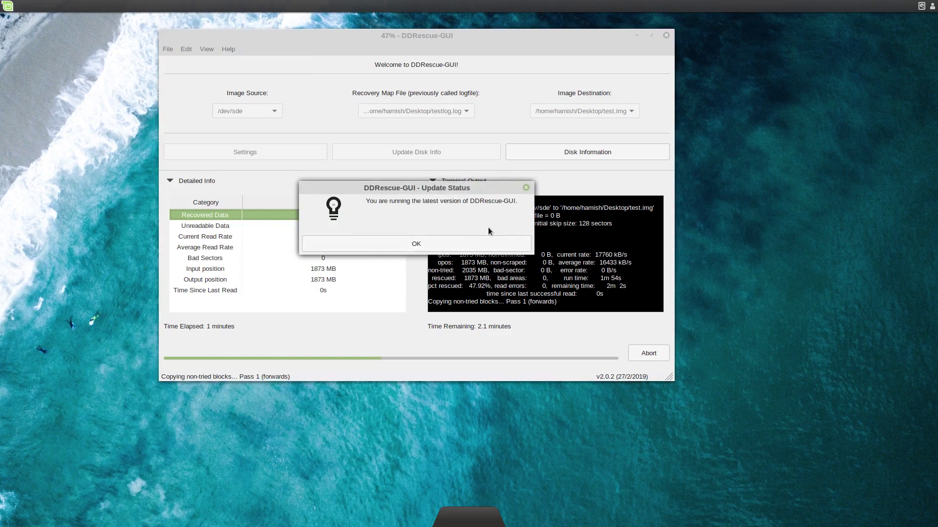
click(434, 246)
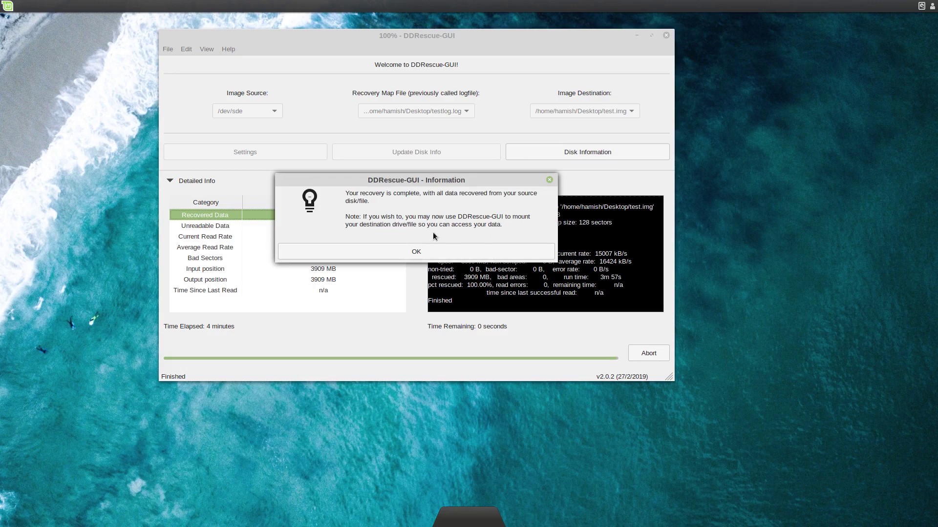
Acknowledge recovery completion and mount the image's loop0p1 vfat partition at /mnt/dev/mapper/loop0p1
click(408, 252)
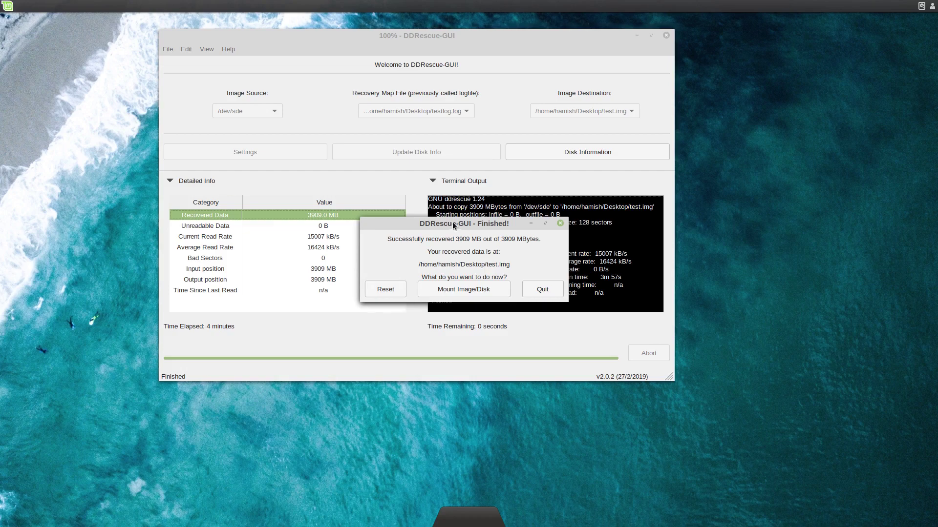
drag(452, 222, 416, 193)
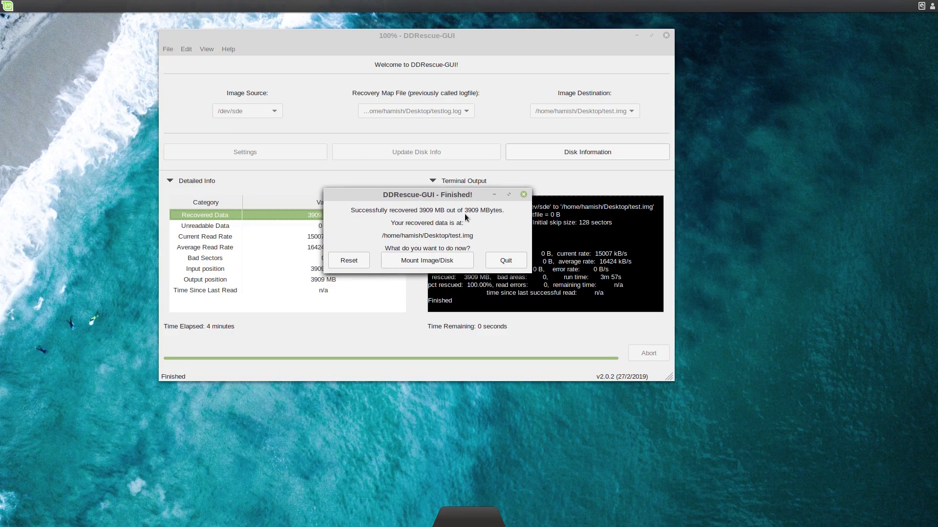
click(412, 262)
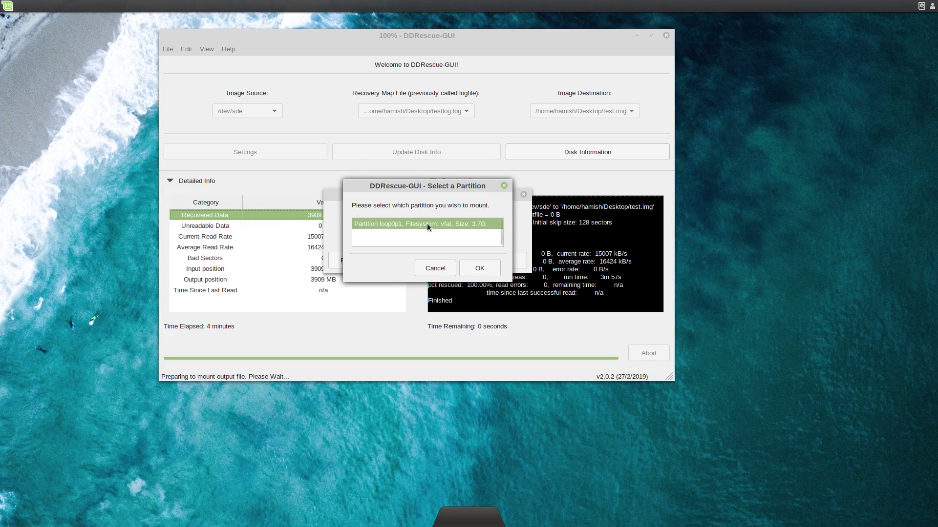
click(480, 268)
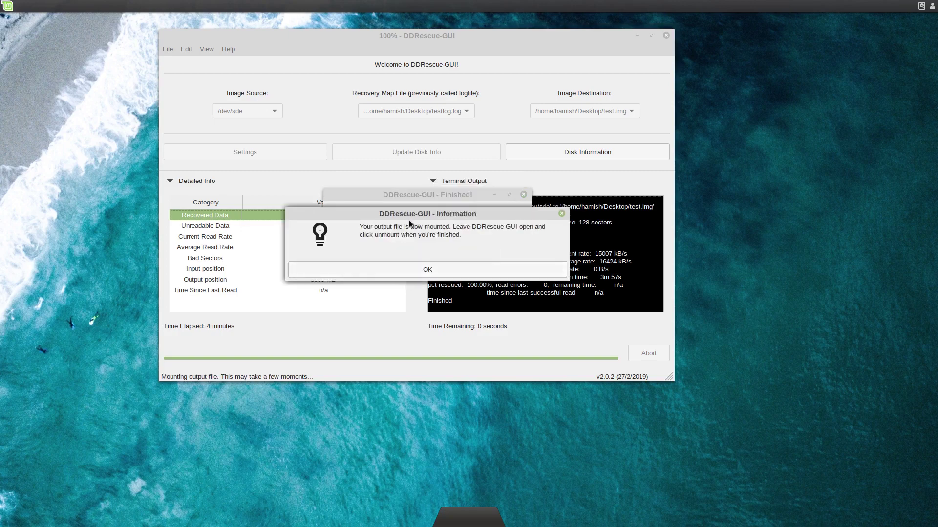
click(428, 270)
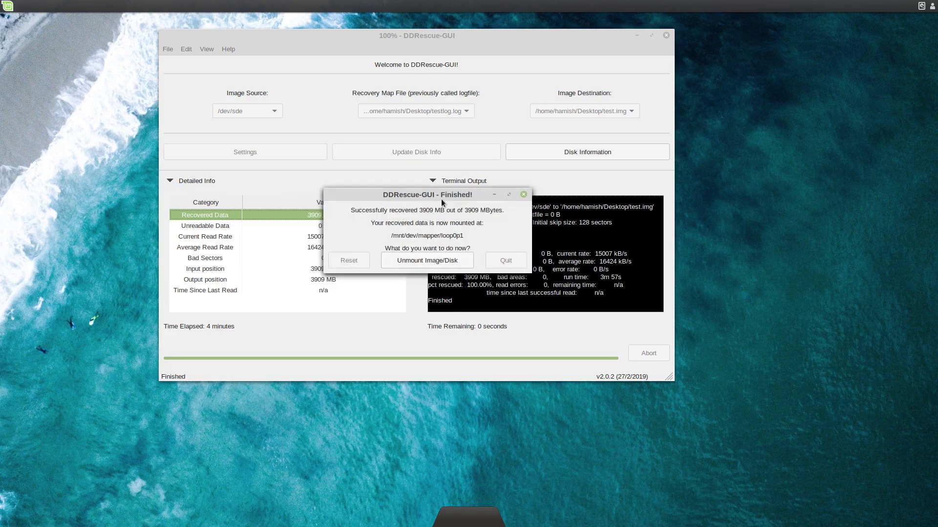
drag(443, 200, 469, 205)
click(14, 7)
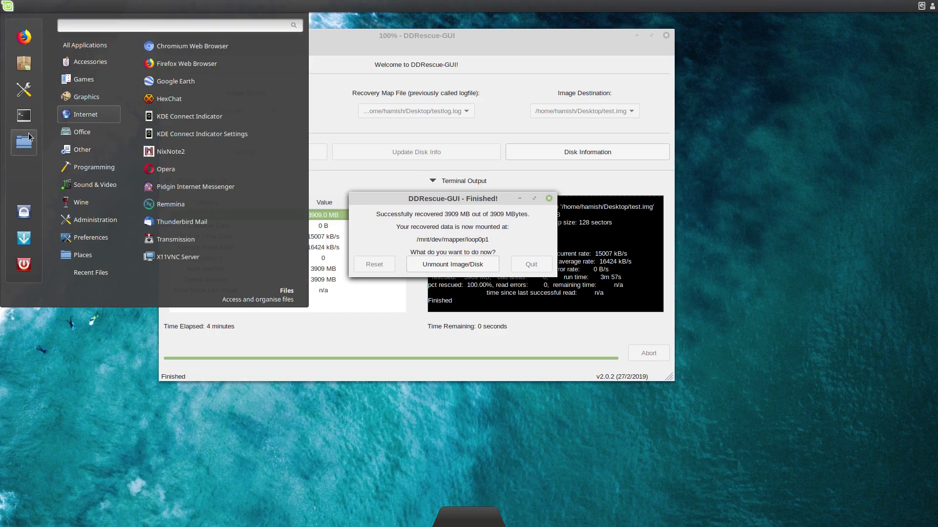
Open Nemo at the File System root and arrange it beside the DDRescue-GUI window
click(24, 142)
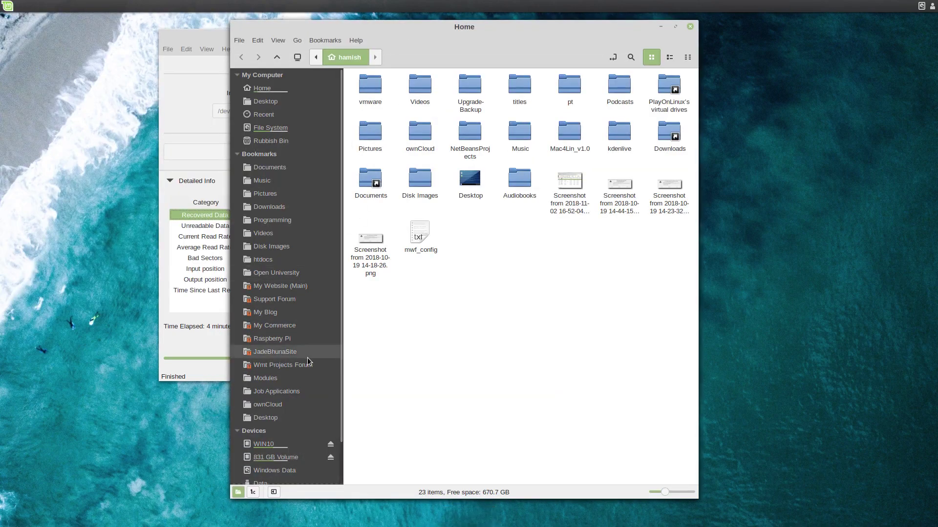
scroll(309, 374, down, 2)
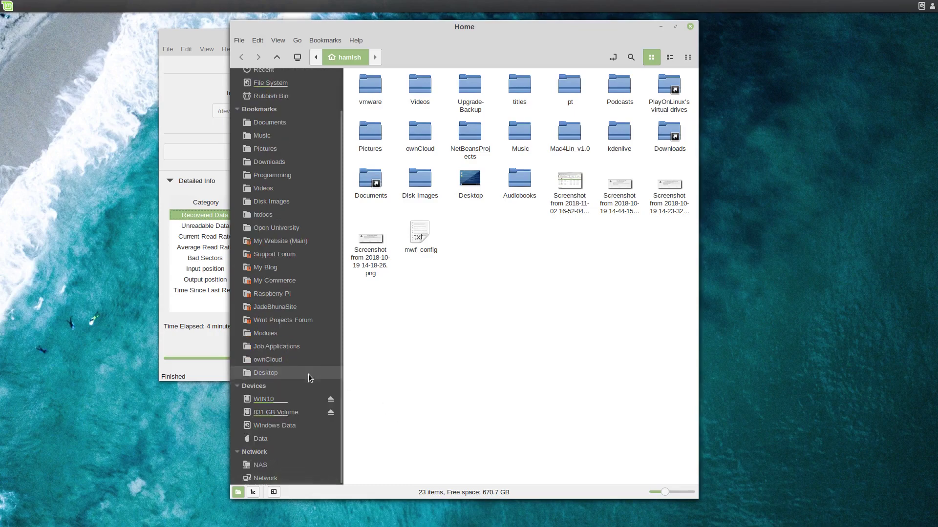
scroll(309, 375, up, 2)
click(270, 128)
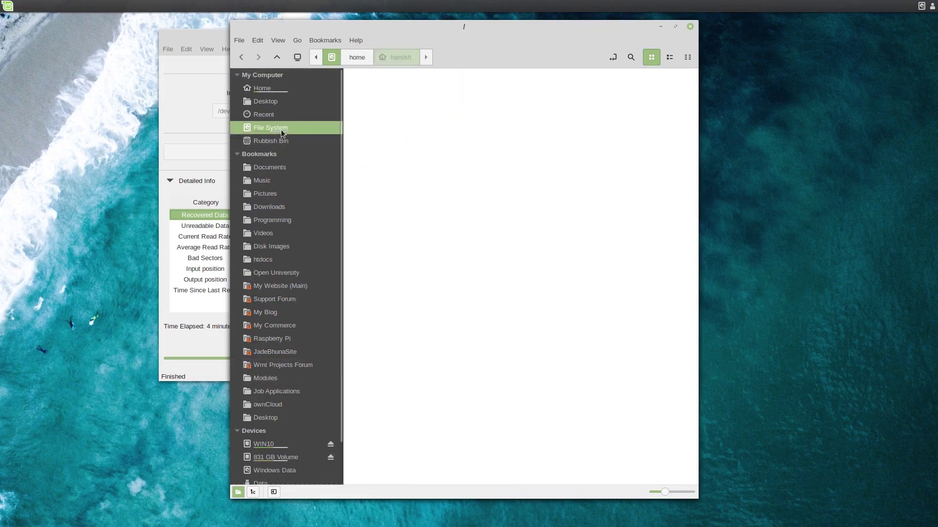
drag(454, 30, 689, 42)
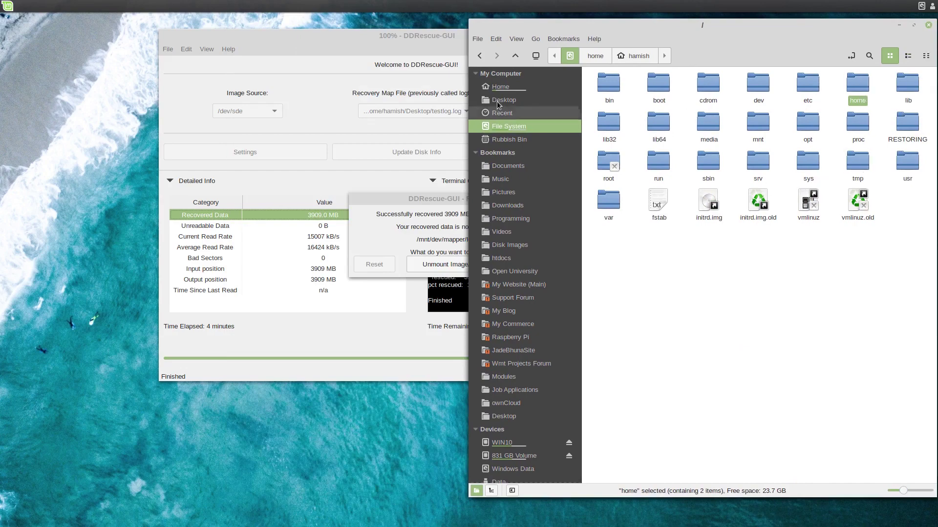
drag(363, 35, 261, 29)
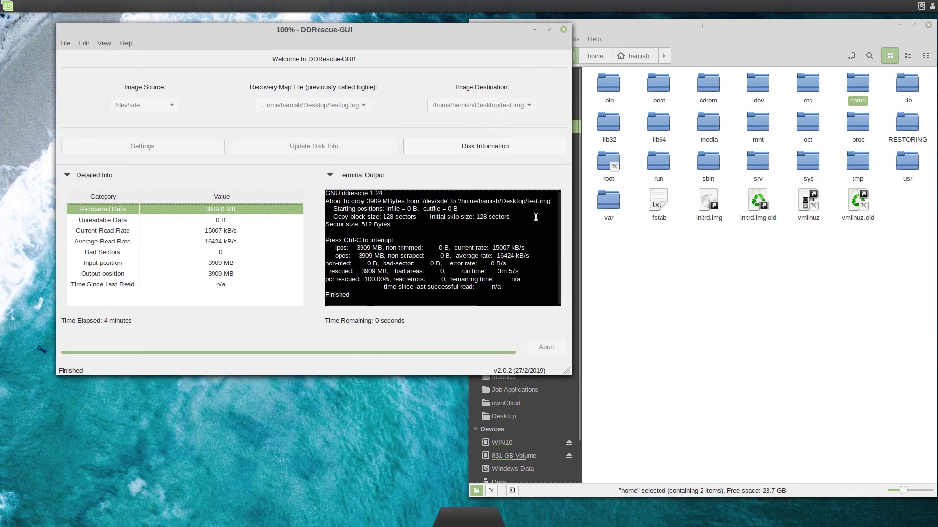
drag(455, 52, 399, 263)
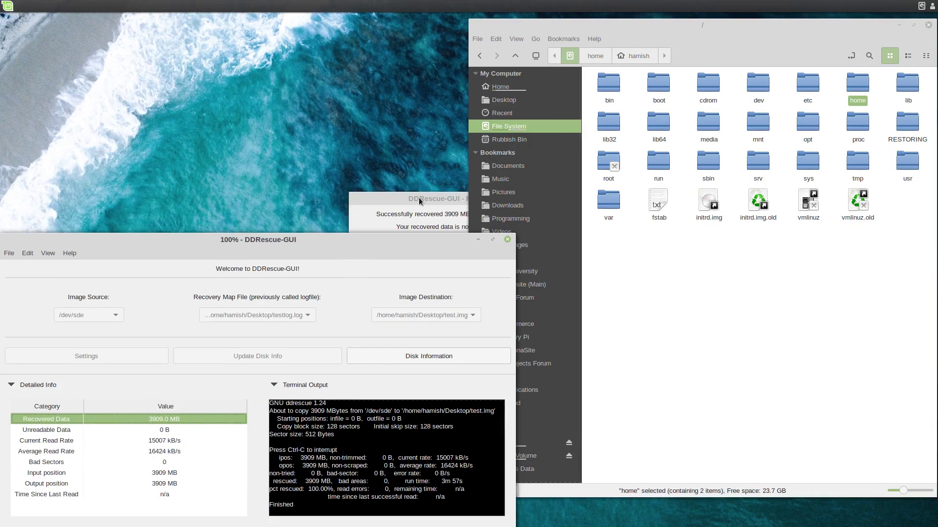
click(332, 232)
drag(329, 231, 355, 157)
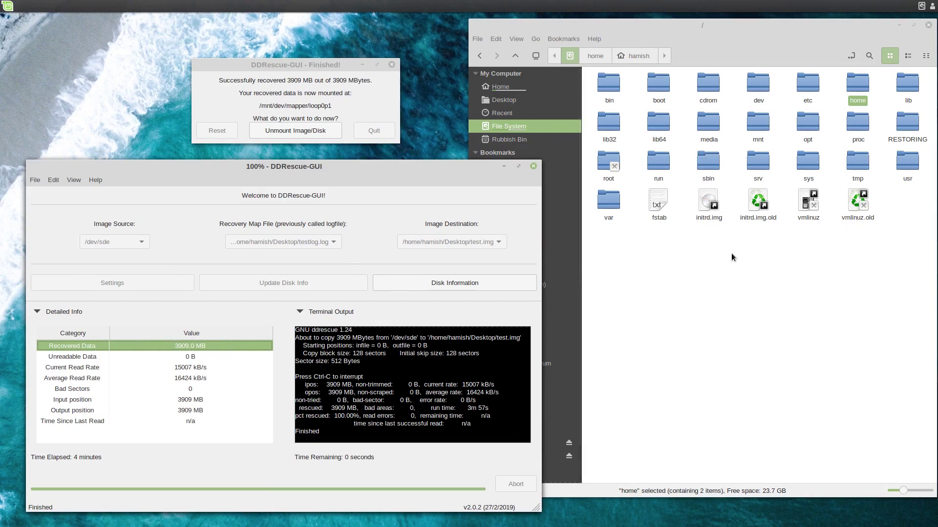
Browse to mnt/dev/mapper/loop0p1 and copy THIS_IS_THE_DATA onto the desktop
double_click(758, 123)
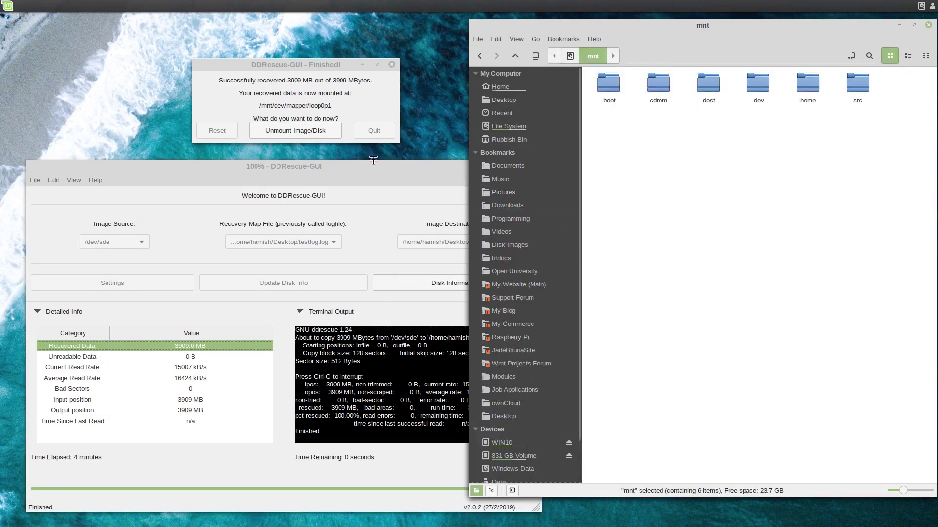
double_click(758, 86)
double_click(609, 85)
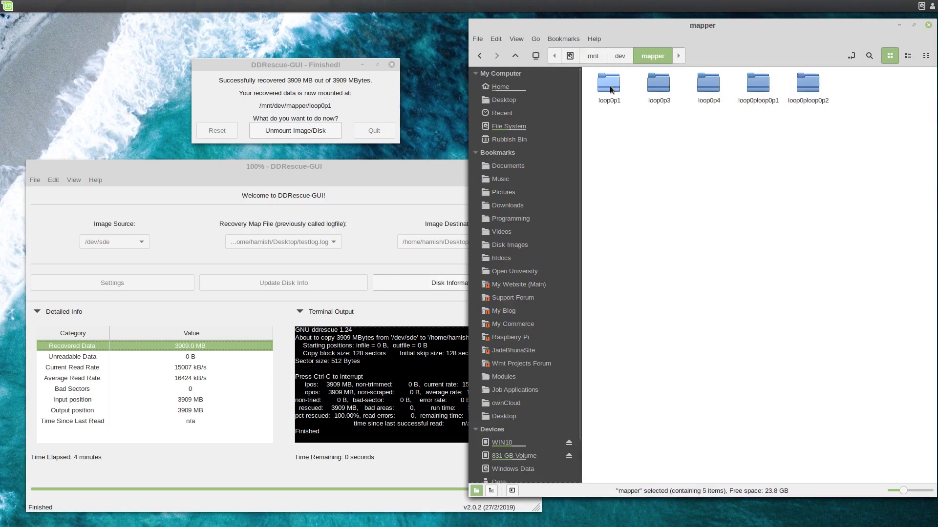
double_click(611, 88)
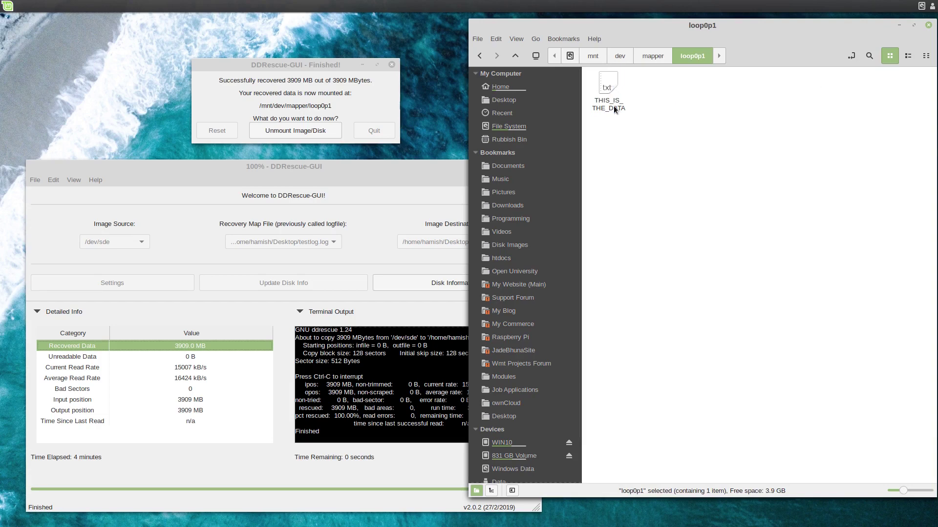
click(607, 84)
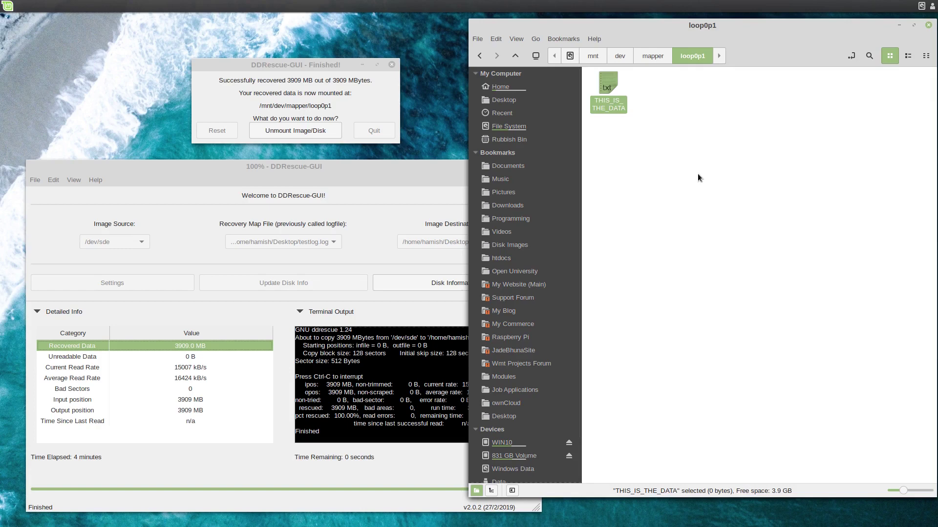
click(697, 174)
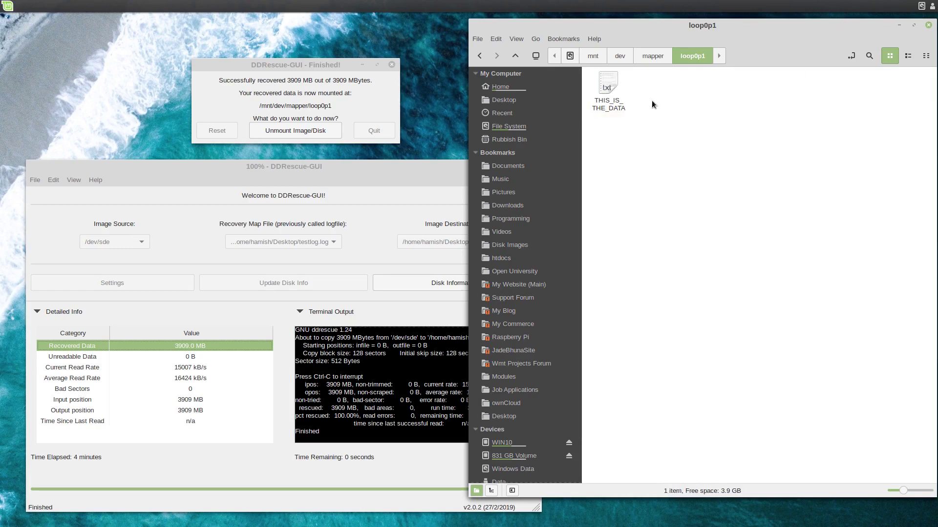
drag(625, 103, 88, 98)
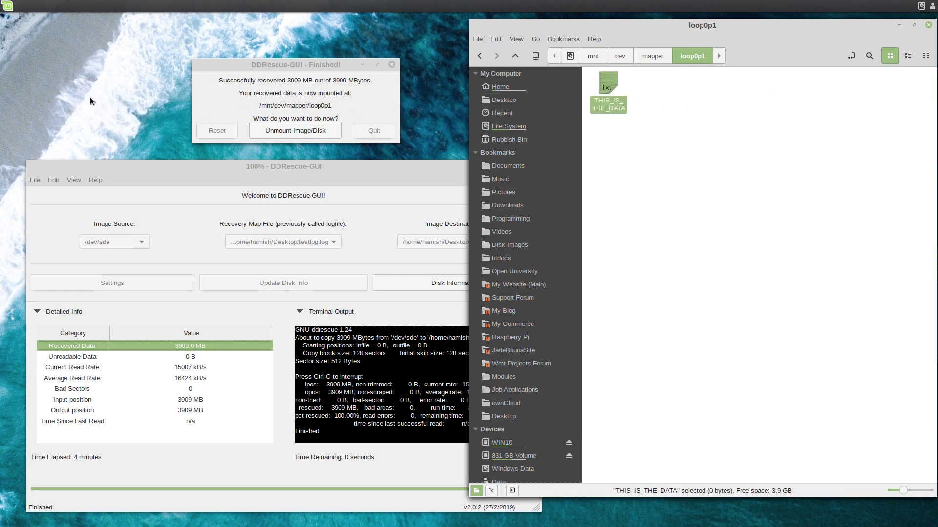
click(718, 178)
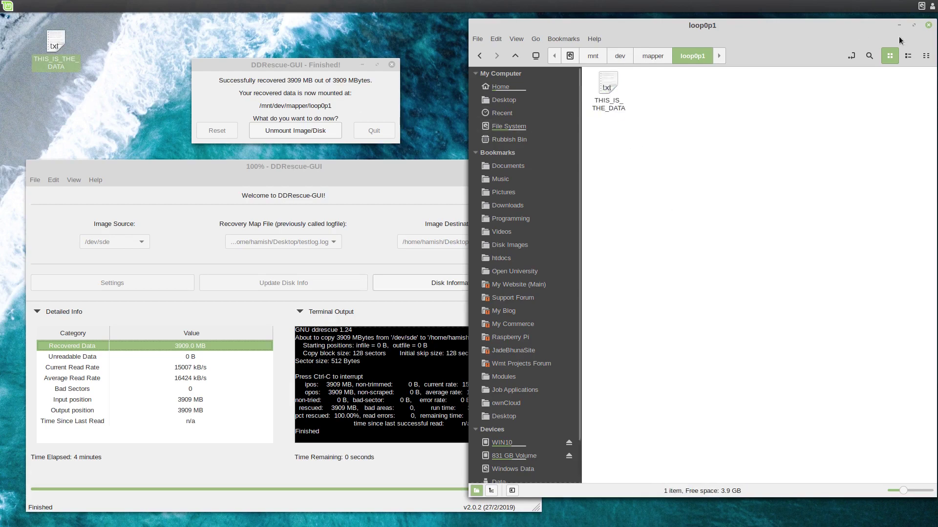
Close Nemo, unmount the test.img image from the Finished dialog, and shift the dialog right
click(929, 25)
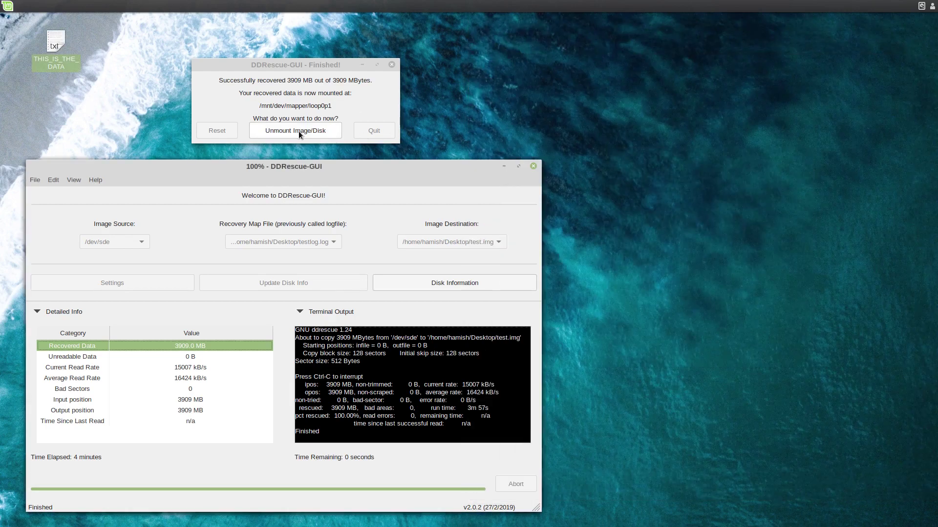
click(298, 131)
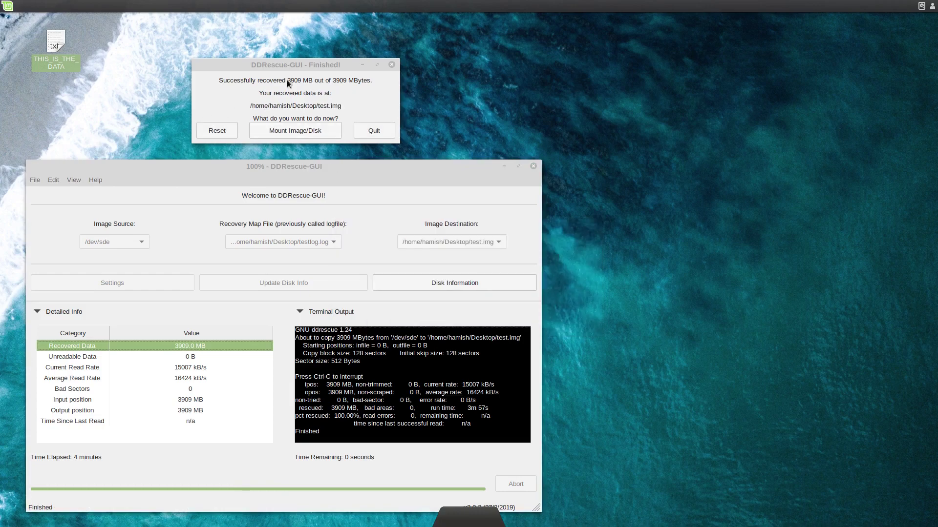
drag(288, 67, 353, 73)
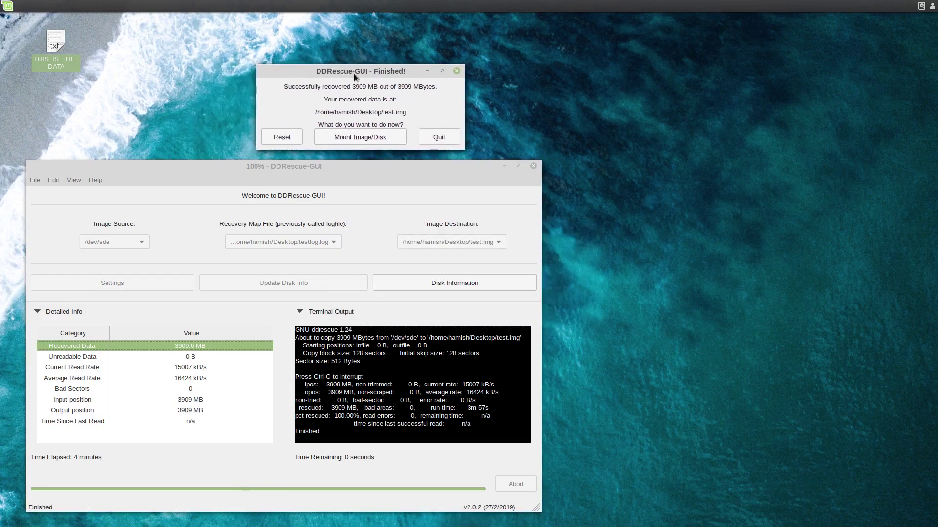